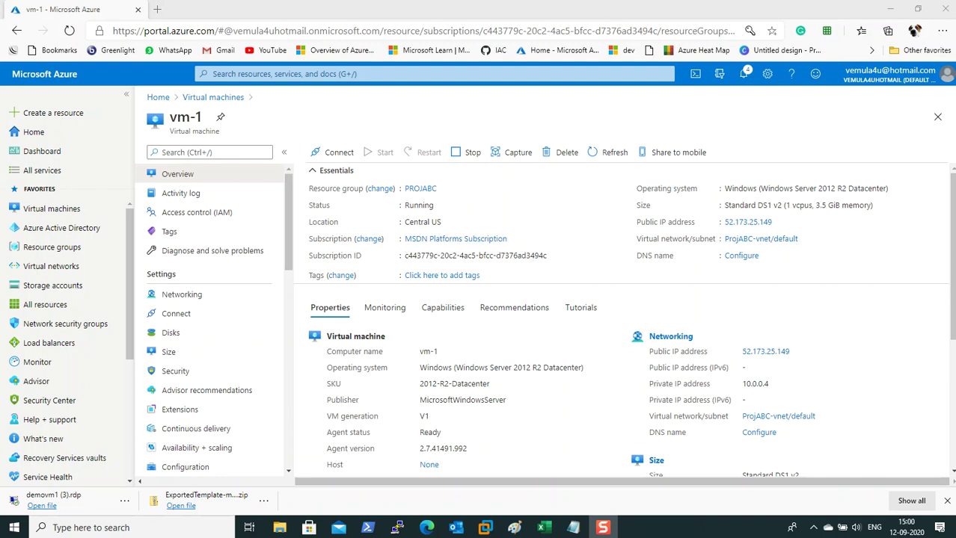
- Open the boot diagnostics page of the vm-1 virtual machine and view its screenshot
scroll(213, 318, "down", 4)
scroll(208, 327, "down", 5)
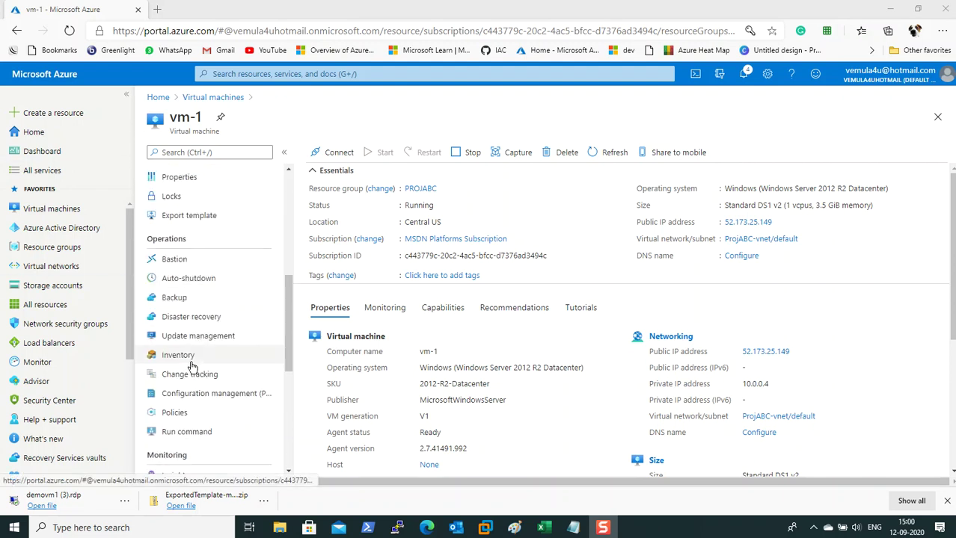
scroll(224, 396, "down", 2)
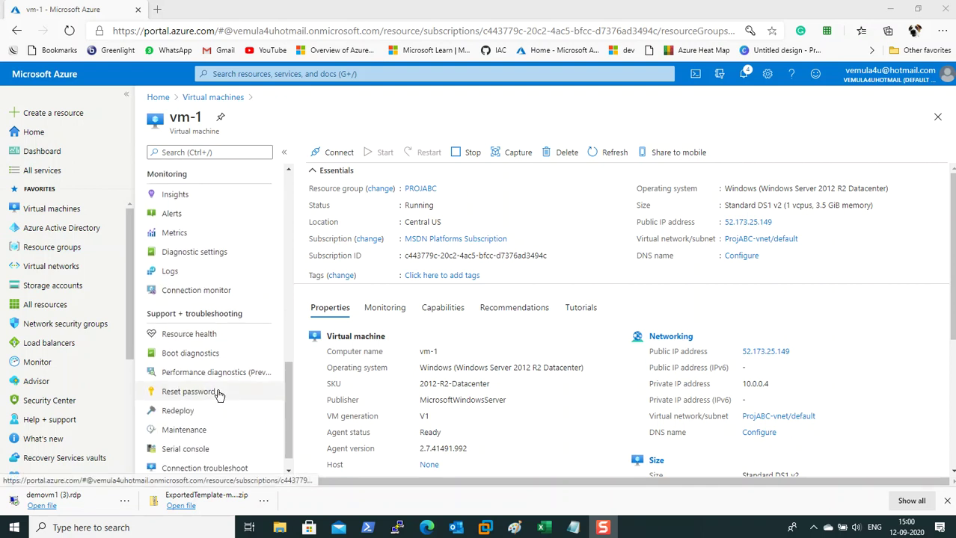
left_click(203, 363)
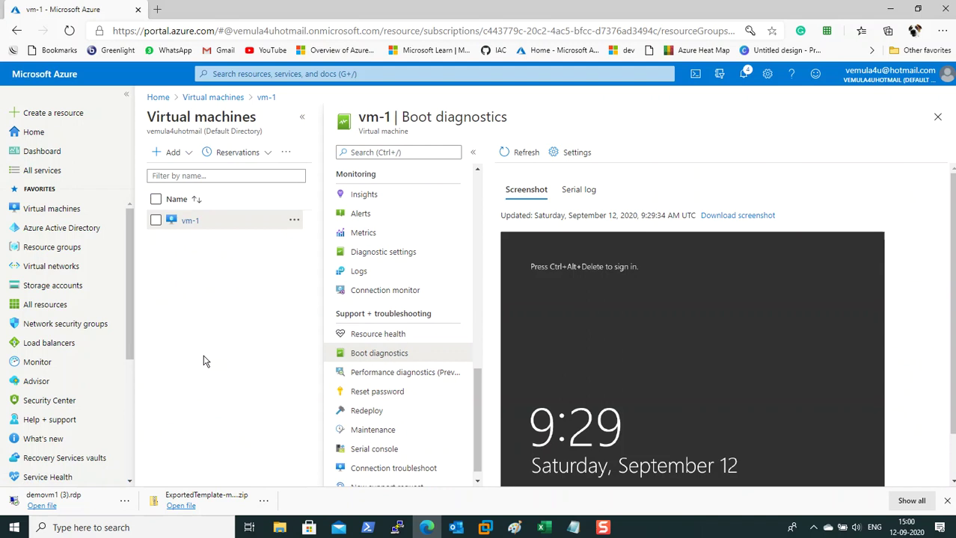
- Inspect the boot diagnostics choices in a new virtual machine's Management settings, including the custom storage account option, and return to the machine list
left_click(179, 152)
left_click(186, 173)
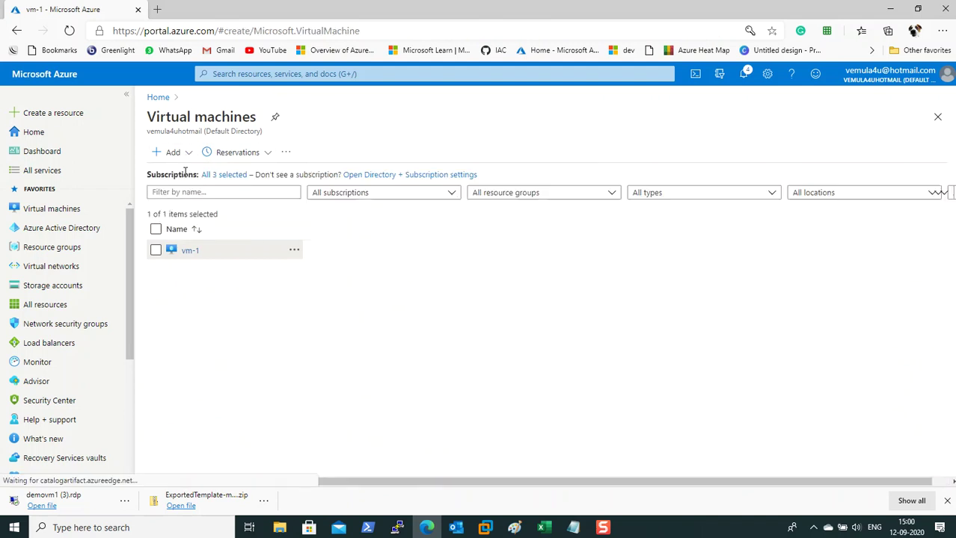
left_click(325, 163)
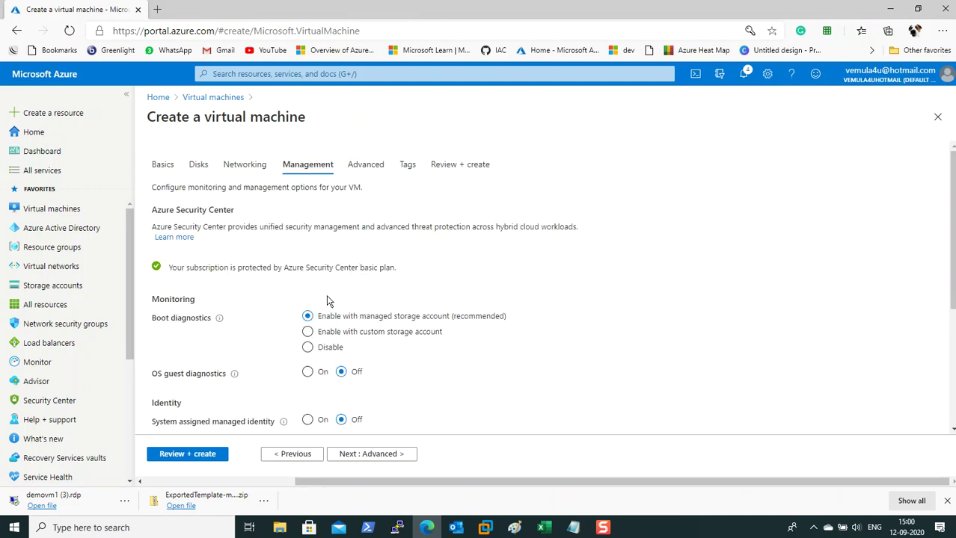
left_click(413, 331)
left_click(206, 98)
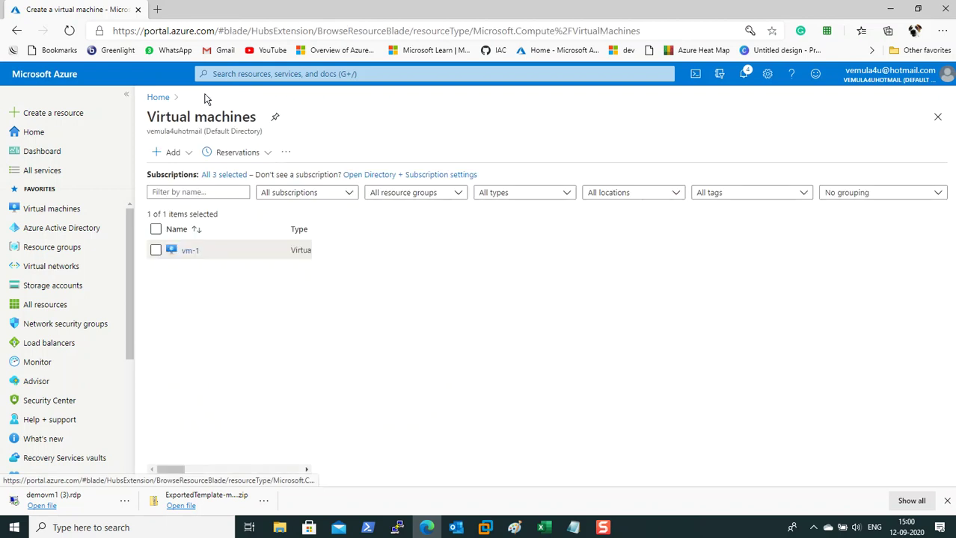
- Check the storage account settings of vm-1's boot diagnostics and return to view the full boot screenshot
left_click(181, 250)
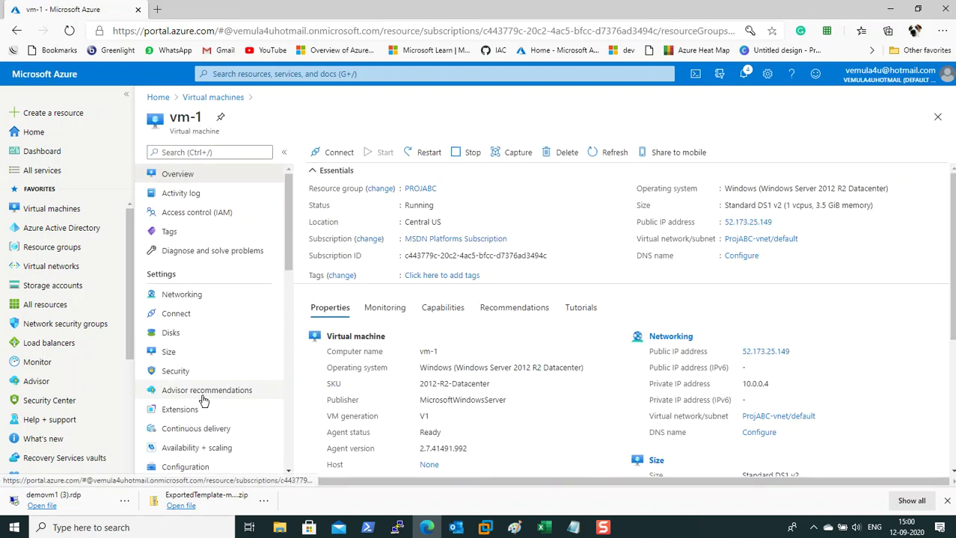
scroll(193, 299, "down", 3)
scroll(200, 314, "down", 5)
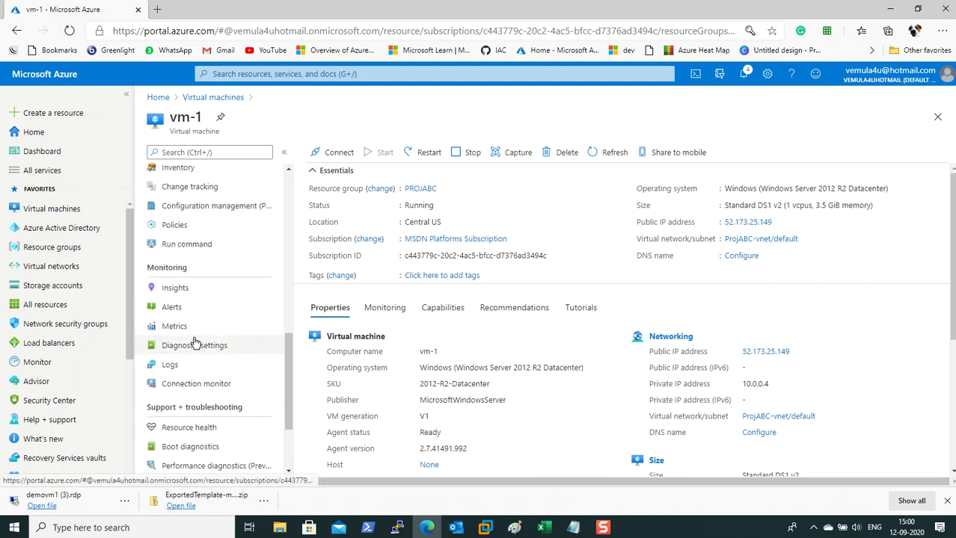
scroll(193, 343, "down", 1)
left_click(194, 354)
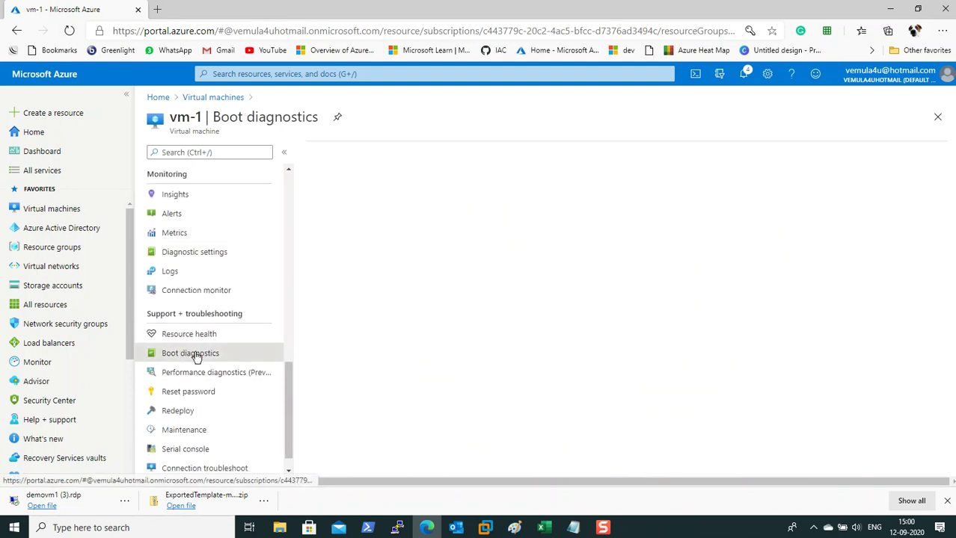
left_click(557, 153)
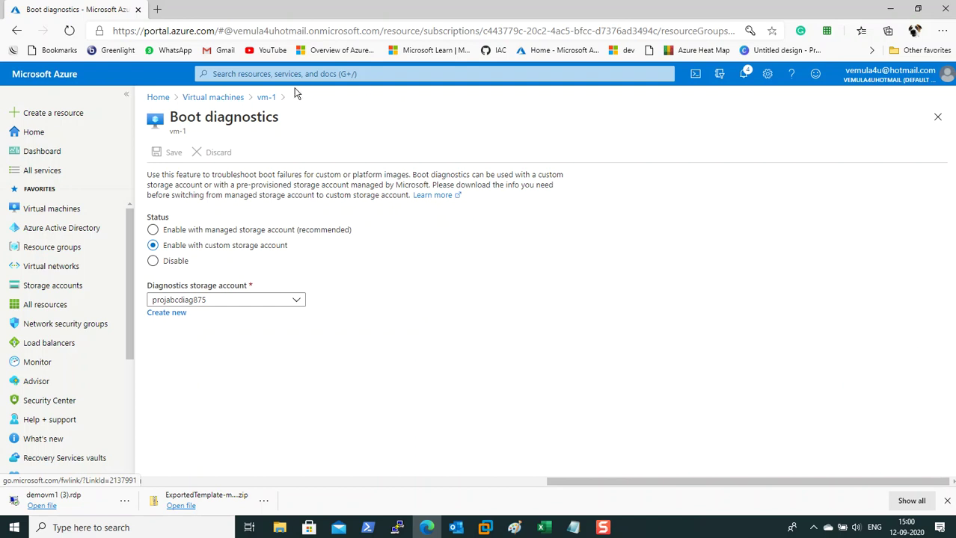
left_click(264, 97)
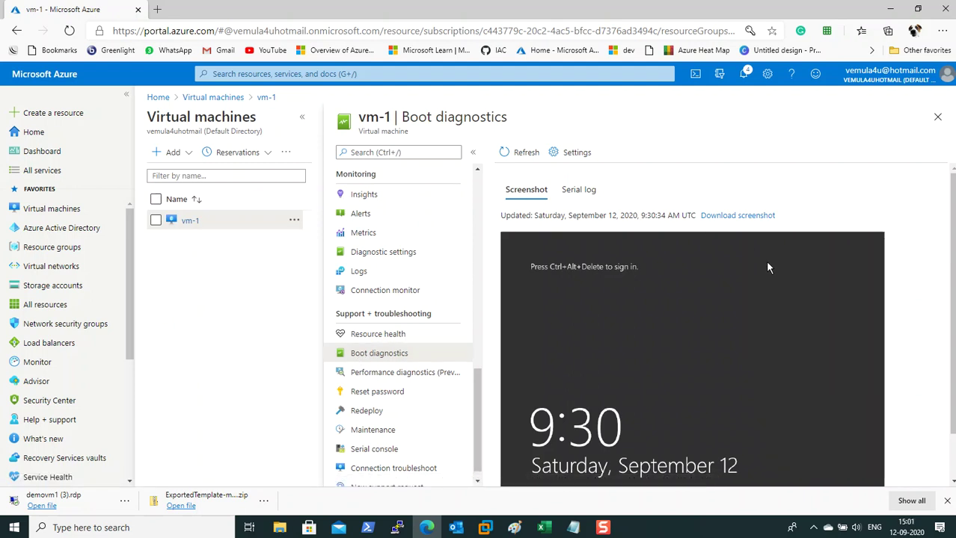
scroll(766, 404, "down", 1)
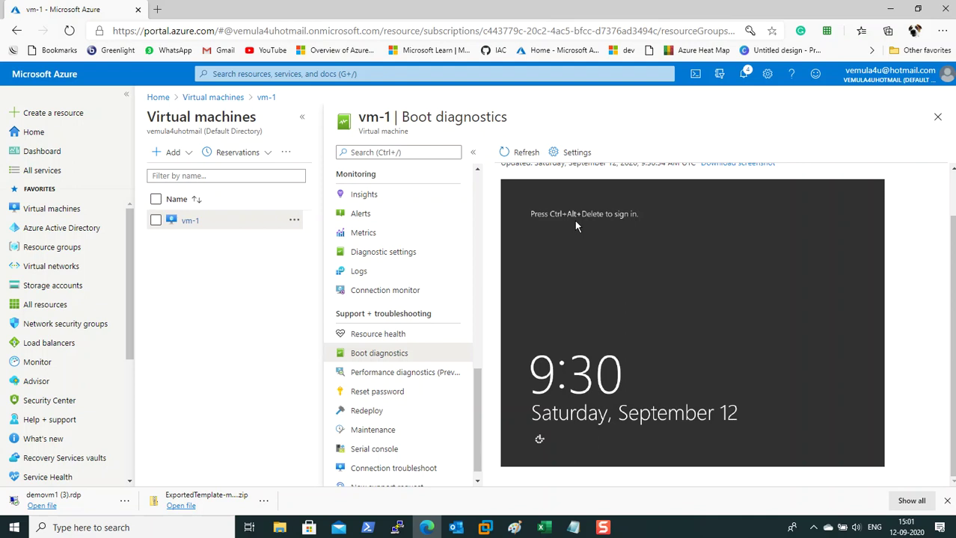
- Look at vm-1's serial console page, review the boot diagnostics status and storage account settings again, and return to vm-1
left_click(398, 458)
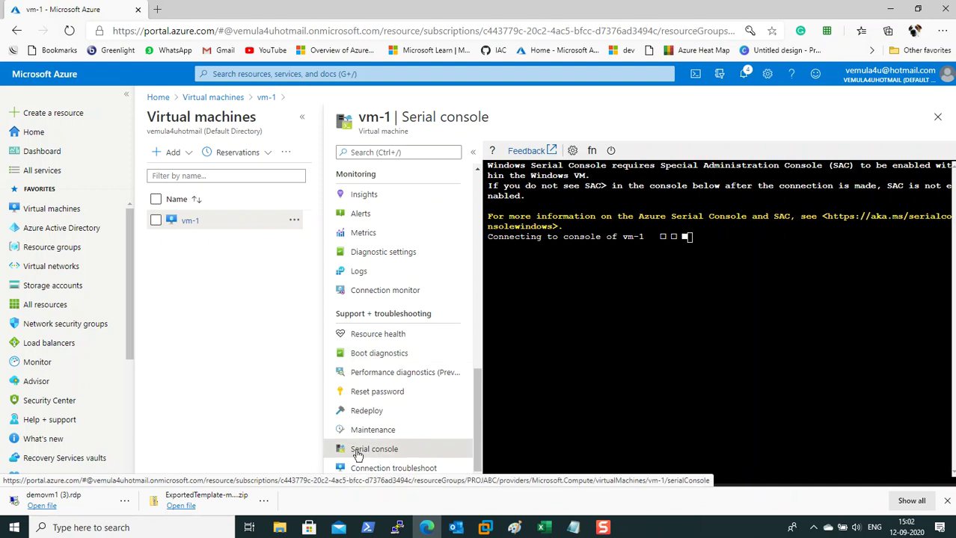
left_click(392, 356)
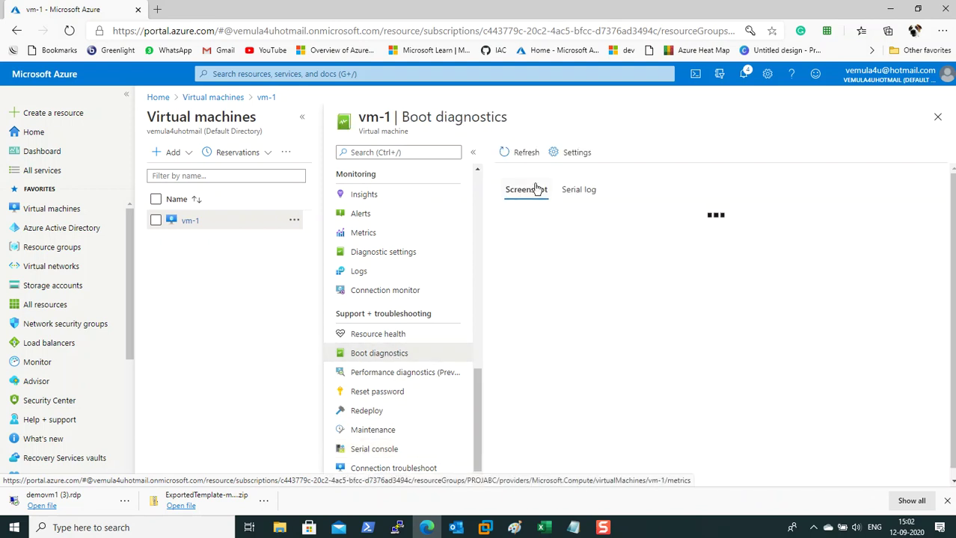
left_click(576, 153)
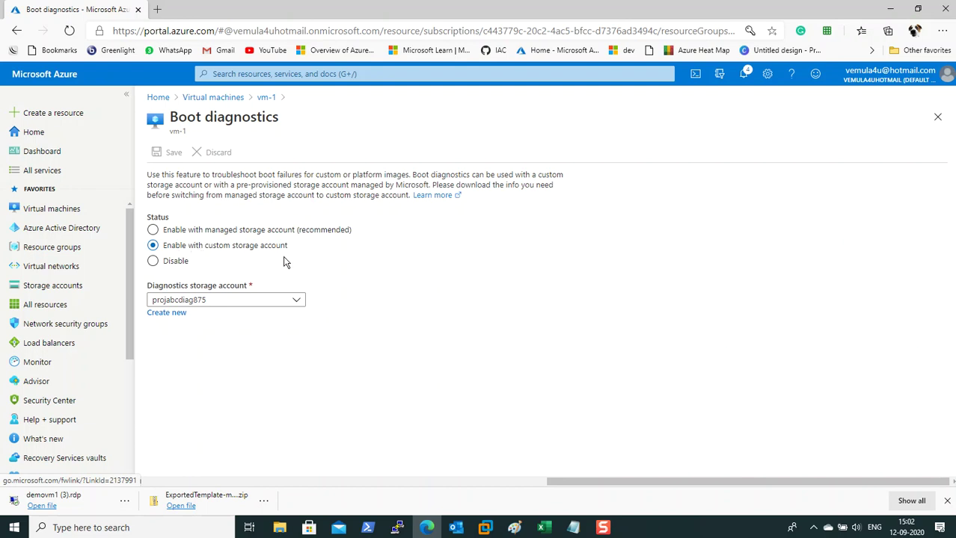
left_click(266, 99)
- Open vm-1's serial console and launch a Command Prompt channel with the cmd command
scroll(405, 402, "down", 1)
left_click(372, 441)
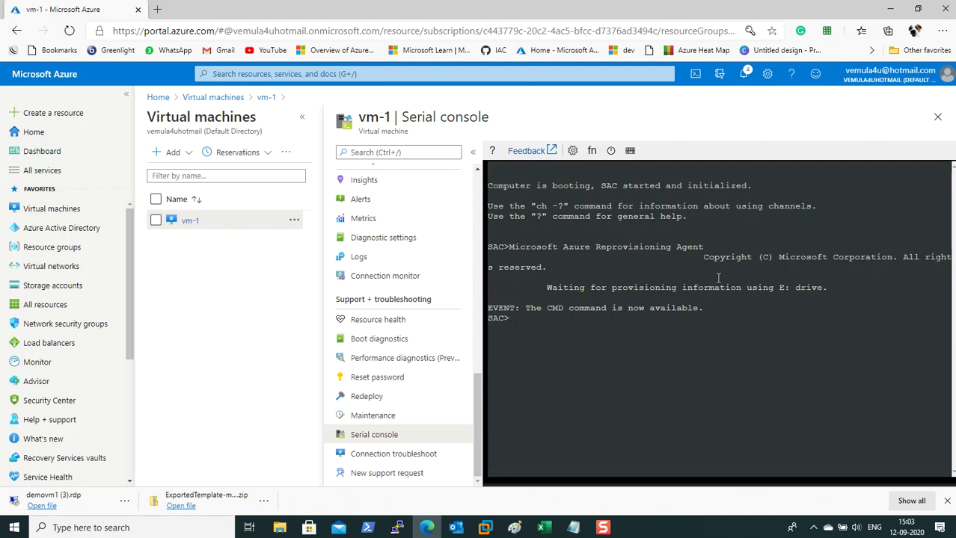
type("cmd")
key("Return")
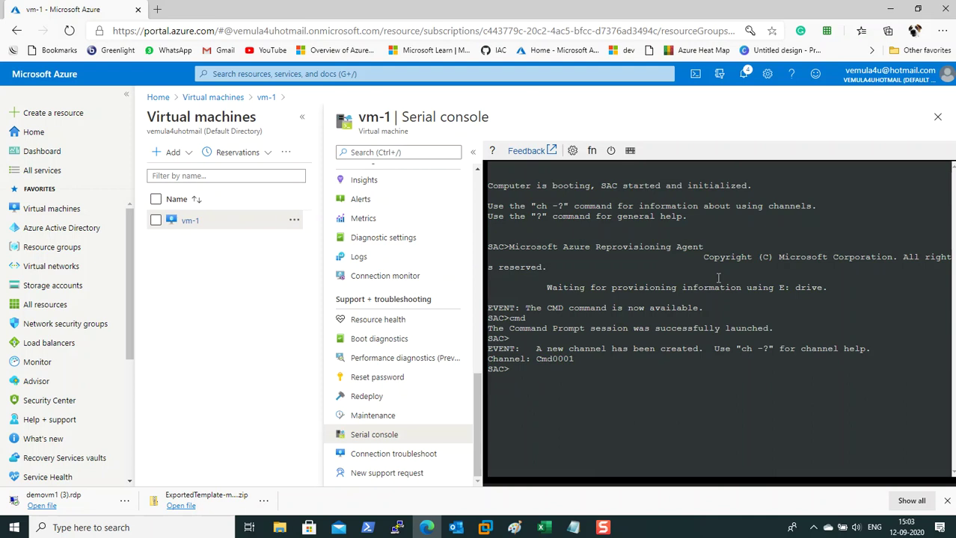
- List the SAC channels with ch and read the channel switching commands in the ch -? help
type("ch")
key("Return")
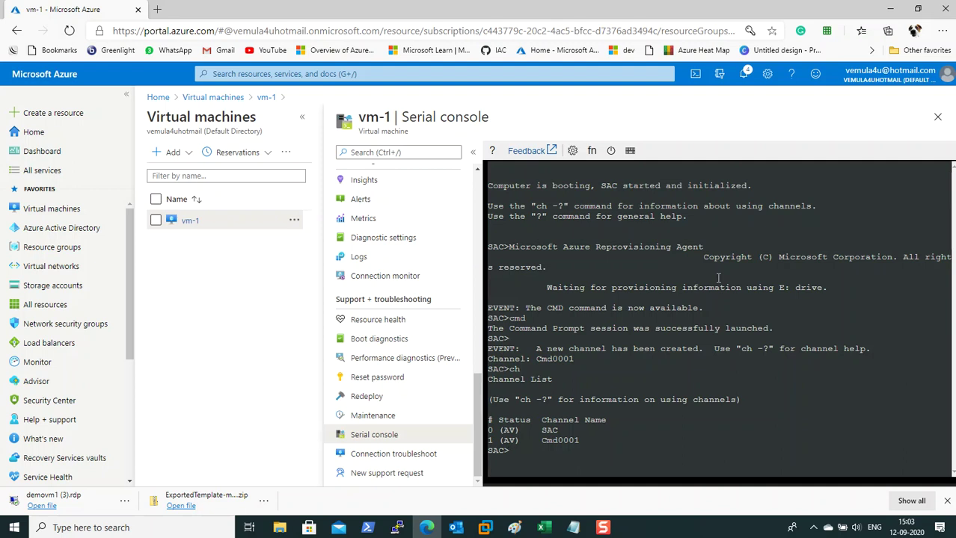
type("ch -?")
key("Return")
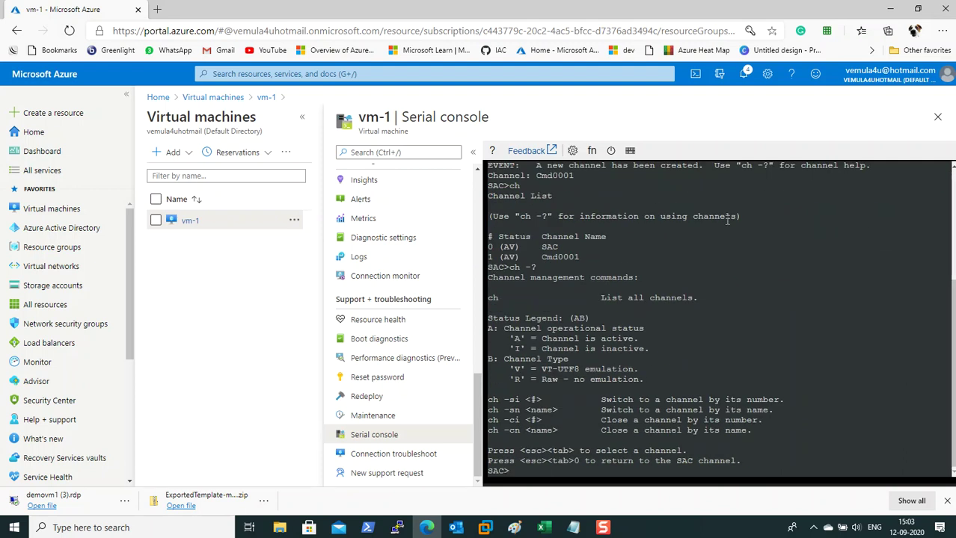
left_click_drag(490, 400, 544, 400)
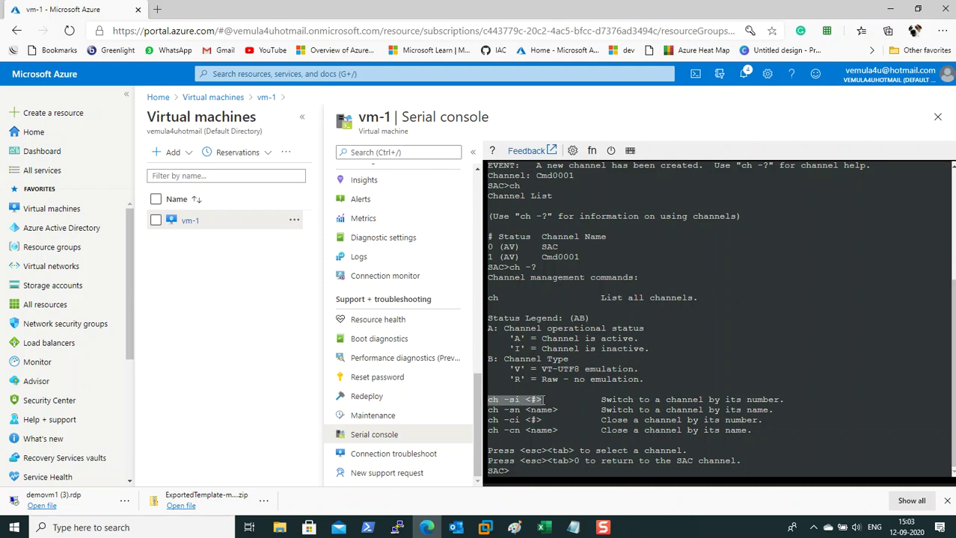
left_click_drag(490, 411, 553, 410)
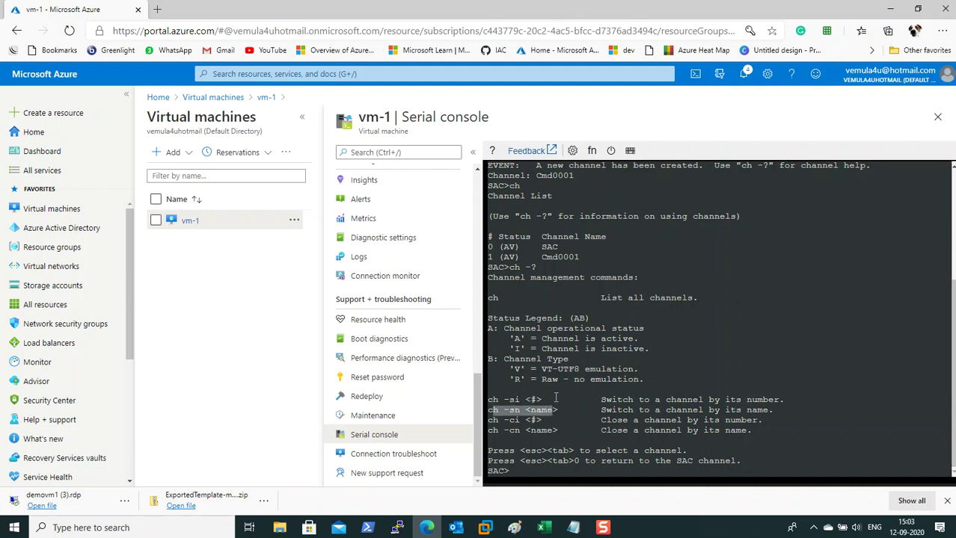
left_click(556, 398)
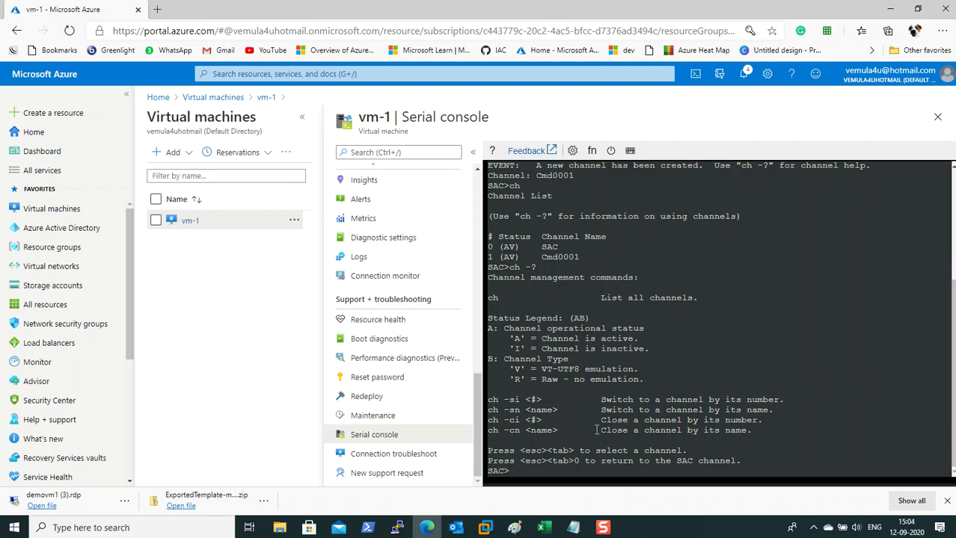
- Switch to the Command Prompt channel with ch -si 1 and bring up its login prompt
type("ch 0")
key("BackSpace")
type("-si")
type("1")
key("Return")
key("Return")
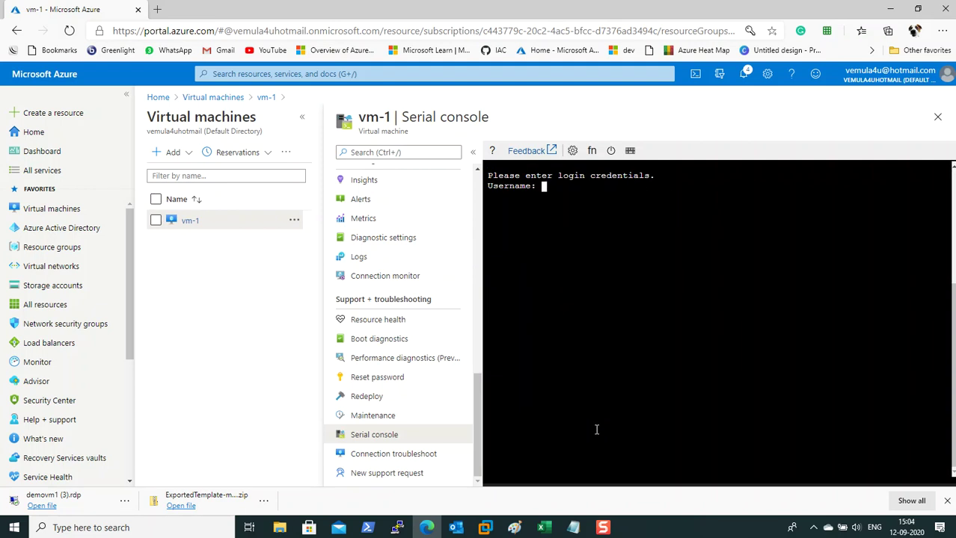
- Log in to the Command Prompt channel with the administrator's username, a blank domain and the account password
type("vijay")
key("Return")
key("Return")
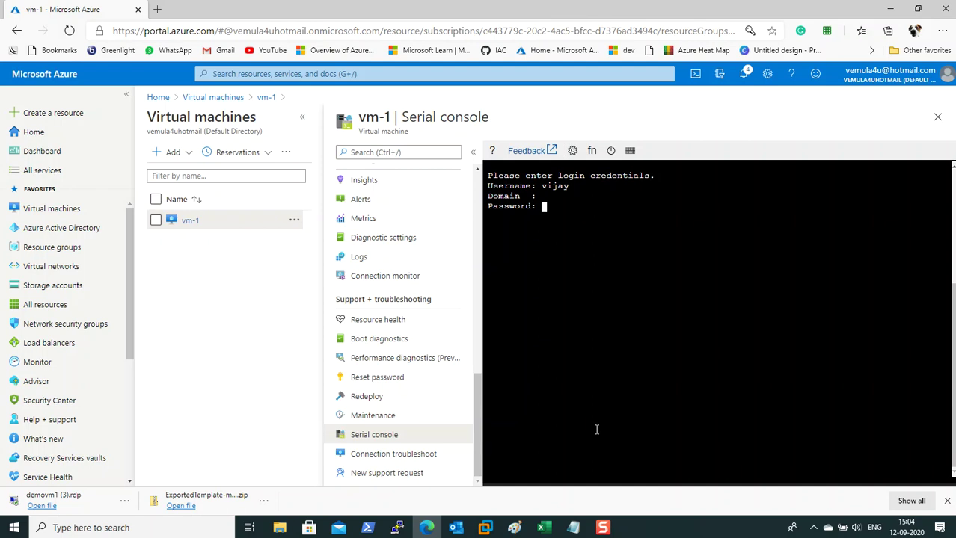
type("**************")
key("Return")
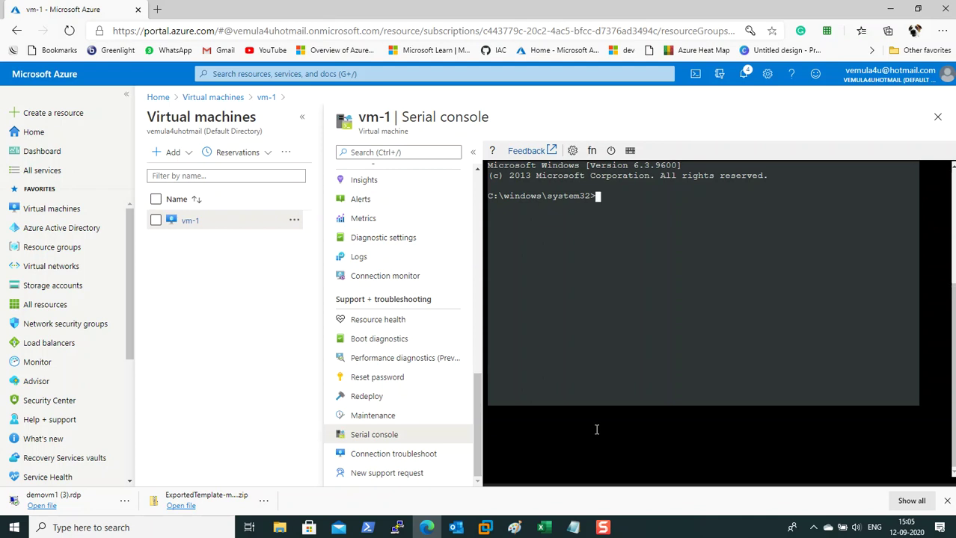
- Start PowerShell in the console session and exit back to the command prompt
type("powershell")
key("Return")
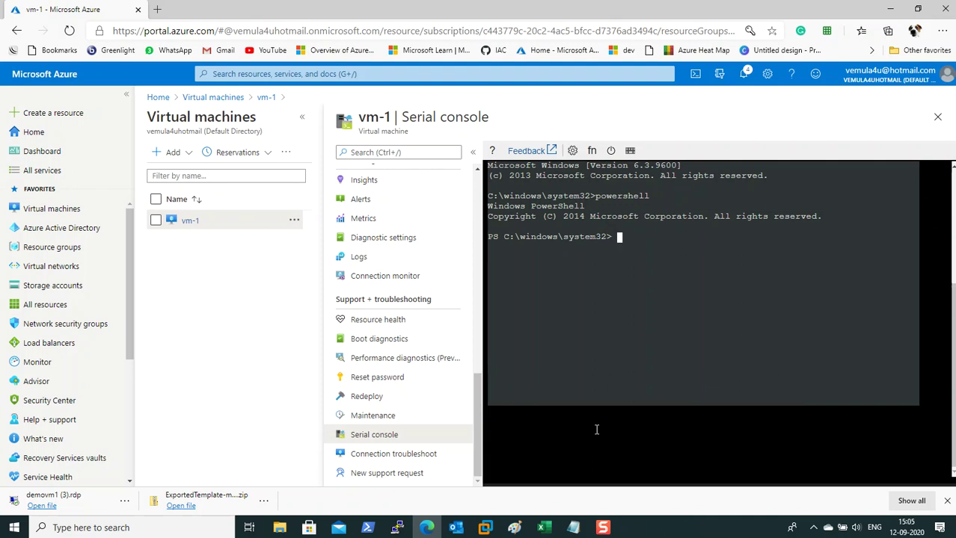
type("exit")
key("Return")
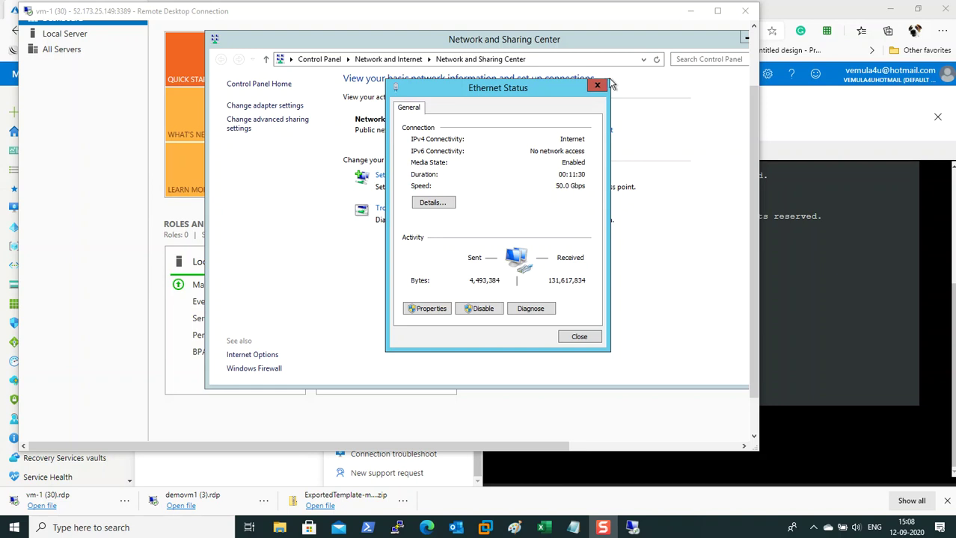
- Disable the Ethernet adapter from its status dialog in the vm-1 Remote Desktop session, check the connection, and return to the serial console
left_click_drag(587, 13, 620, 56)
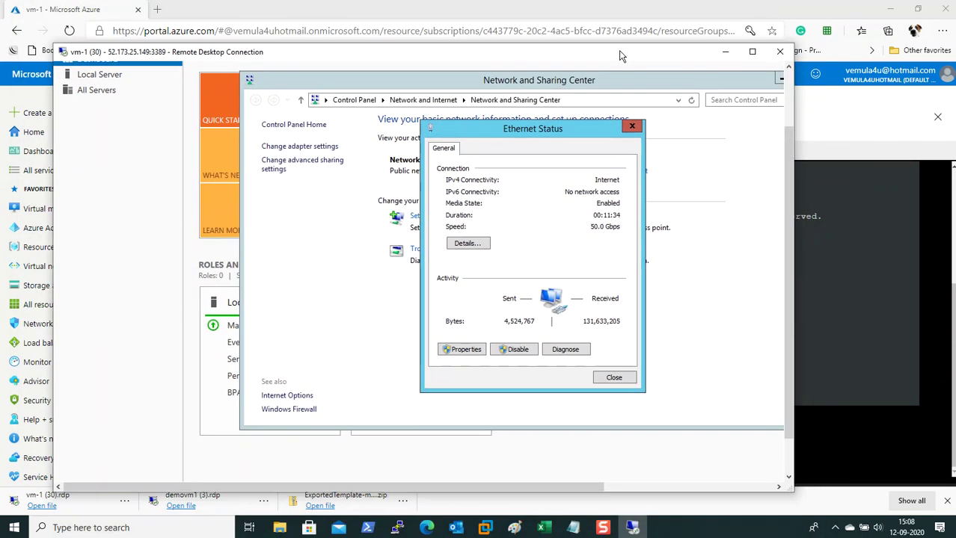
left_click(519, 349)
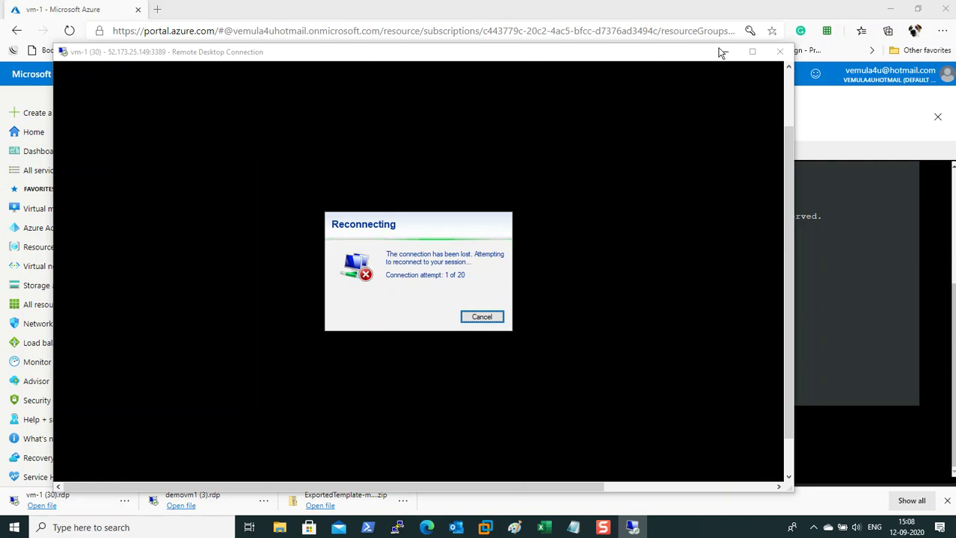
left_click(724, 52)
left_click(721, 255)
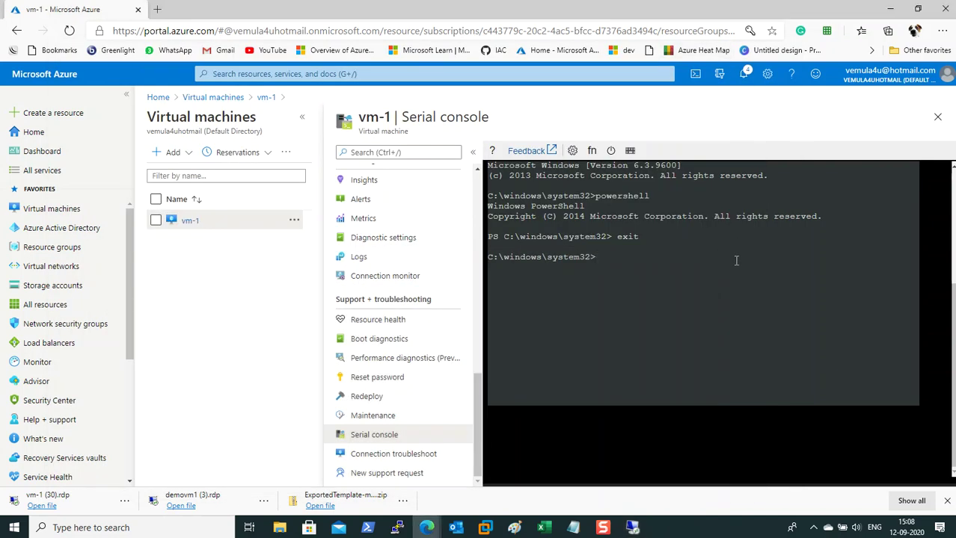
left_click(633, 528)
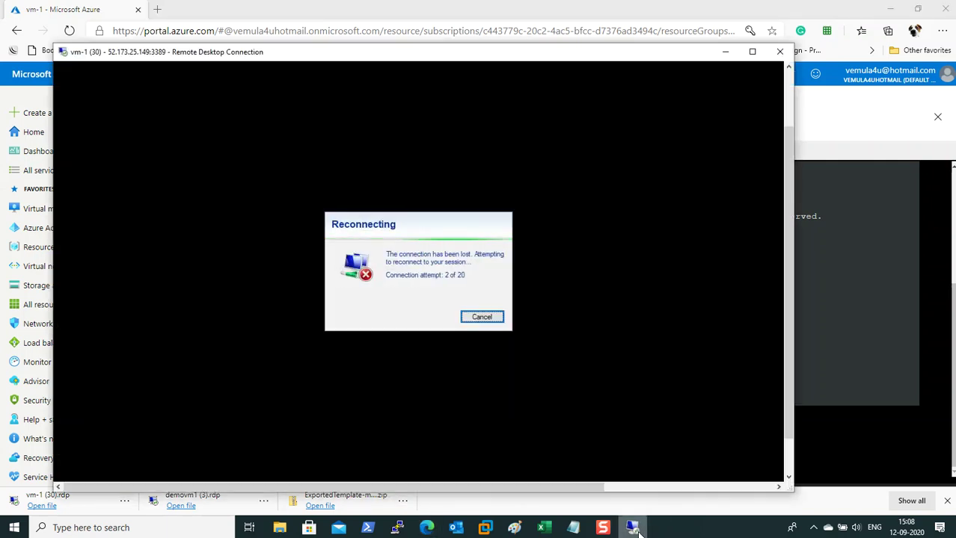
left_click(632, 528)
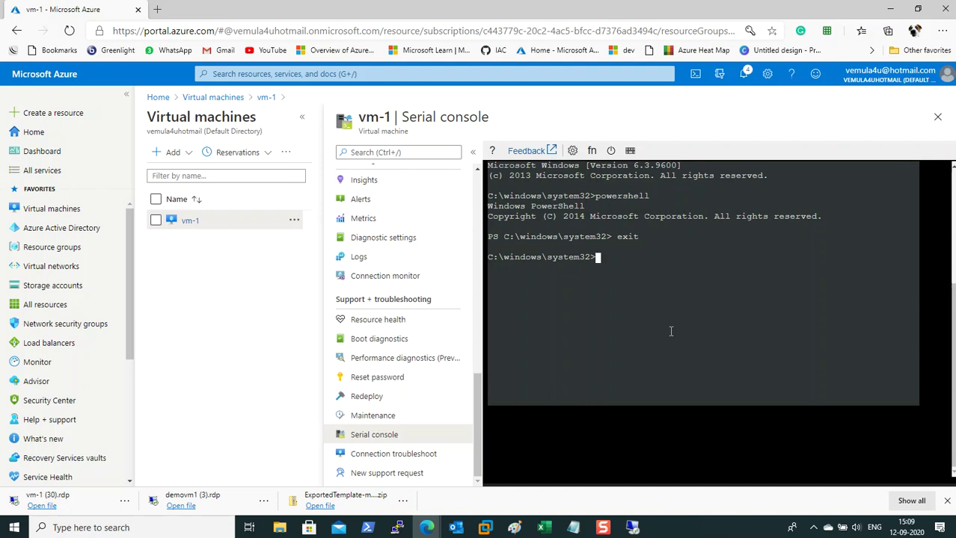
- List the machine's network interfaces with netsh interface show interface
type("nes")
key("BackSpace")
type("tsh interface show")
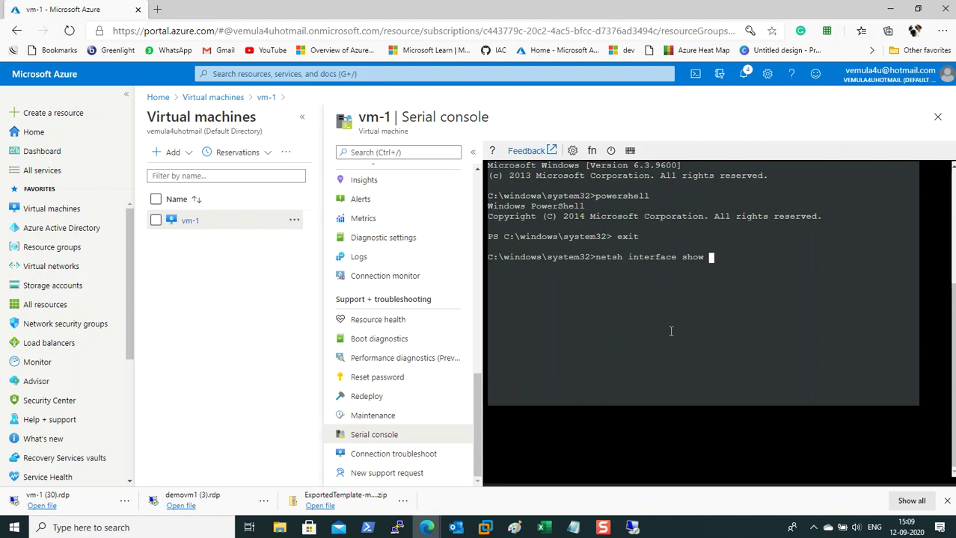
type(" interfac")
type("erfac")
key("Return")
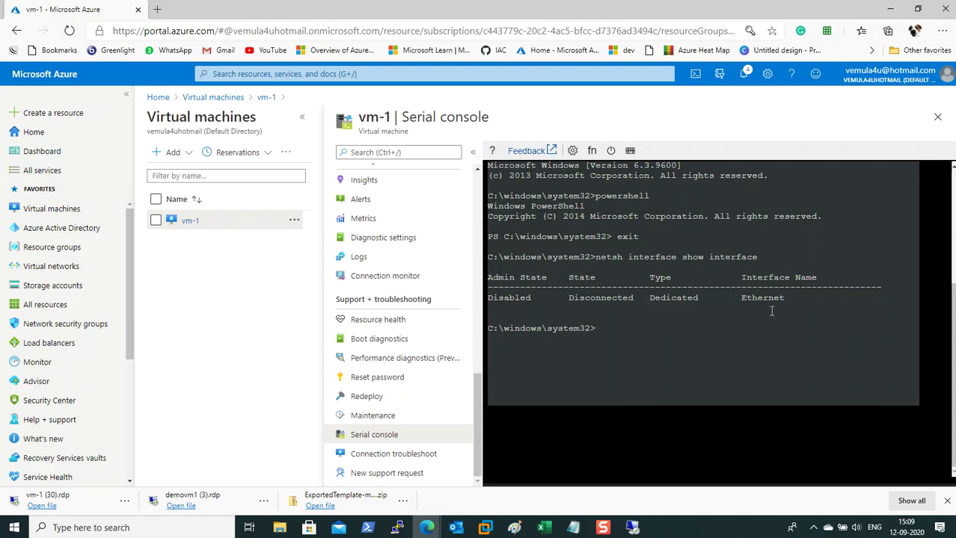
key("Up")
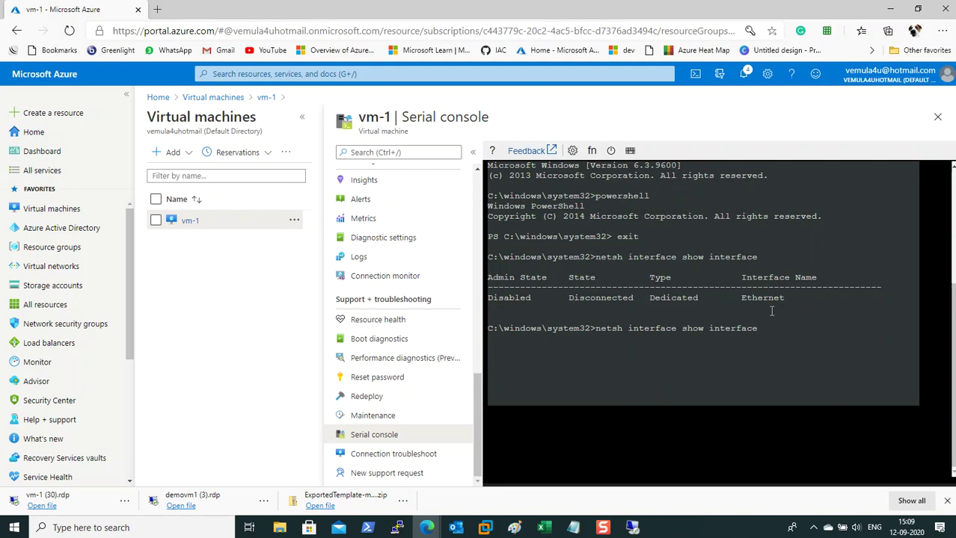
key("Left")
key("Left")
key("Left")
key("Left")
key("Left")
key("Left")
key("Left")
key("Left")
key("Left")
key("Left")
key("BackSpace")
key("BackSpace")
key("BackSpace")
type("et")
key("Insert")
key("BackSpace")
key("BackSpace")
key("BackSpace")
type("powershell")
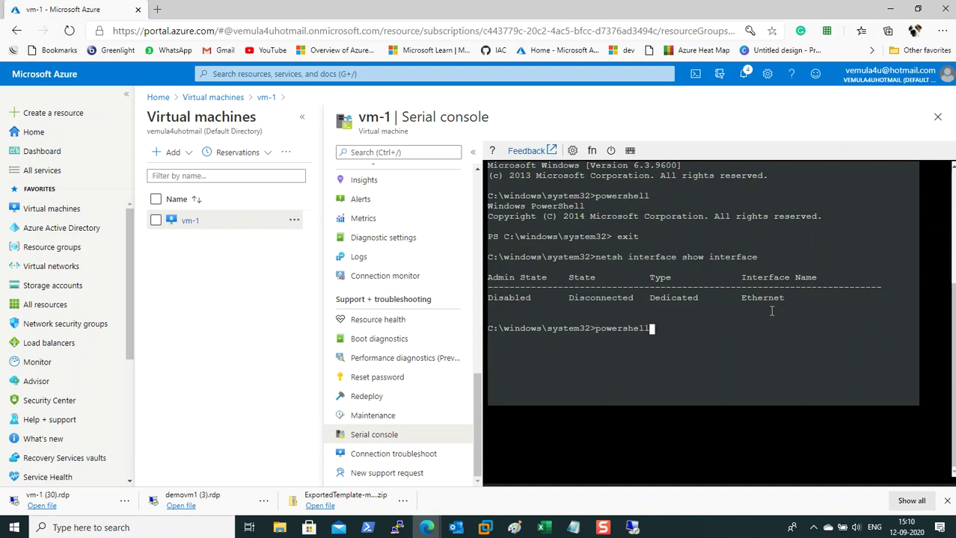
- Enable the Ethernet adapter from the serial console with netsh interface set interface Ethernet enable
key("Up")
key("BackSpace")
key("BackSpace")
key("BackSpace")
key("BackSpace")
key("BackSpace")
key("BackSpace")
key("BackSpace")
key("BackSpace")
key("BackSpace")
key("BackSpace")
key("BackSpace")
key("BackSpace")
key("BackSpace")
type("et interface")
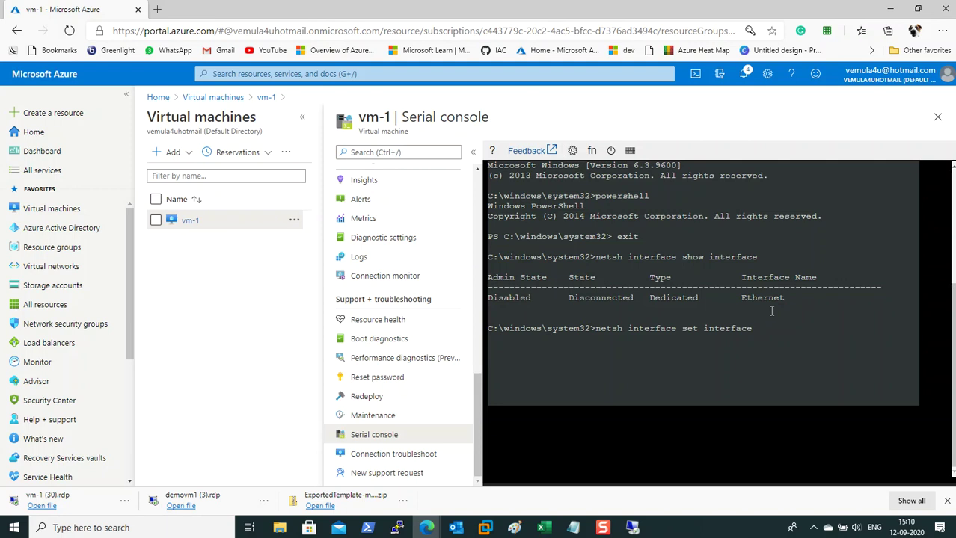
type("Ethernt")
key("BackSpace")
type("et enabe")
key("BackSpace")
type("le")
key("Return")
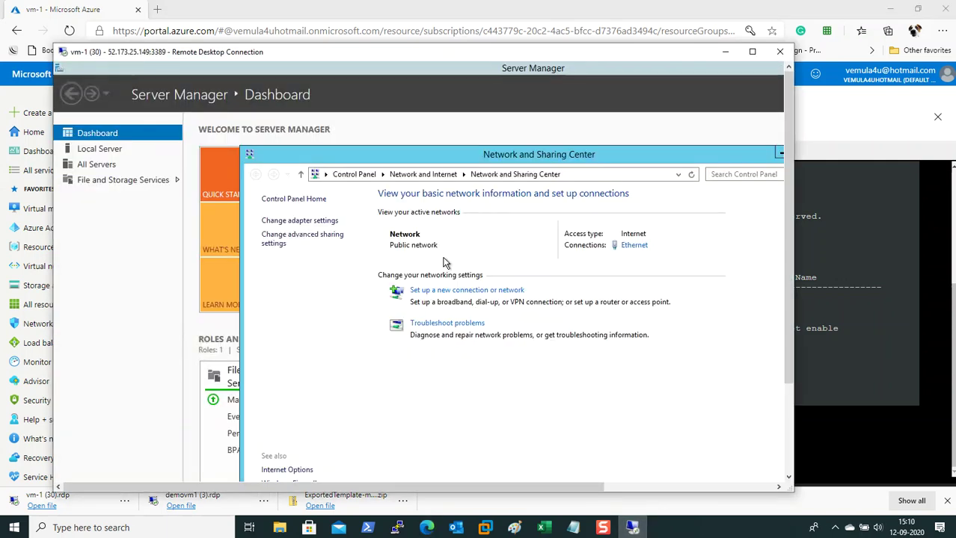
- Return from the Remote Desktop session to the serial console and show its Send Non-Maskable Interrupt (NMI) option
left_click(724, 51)
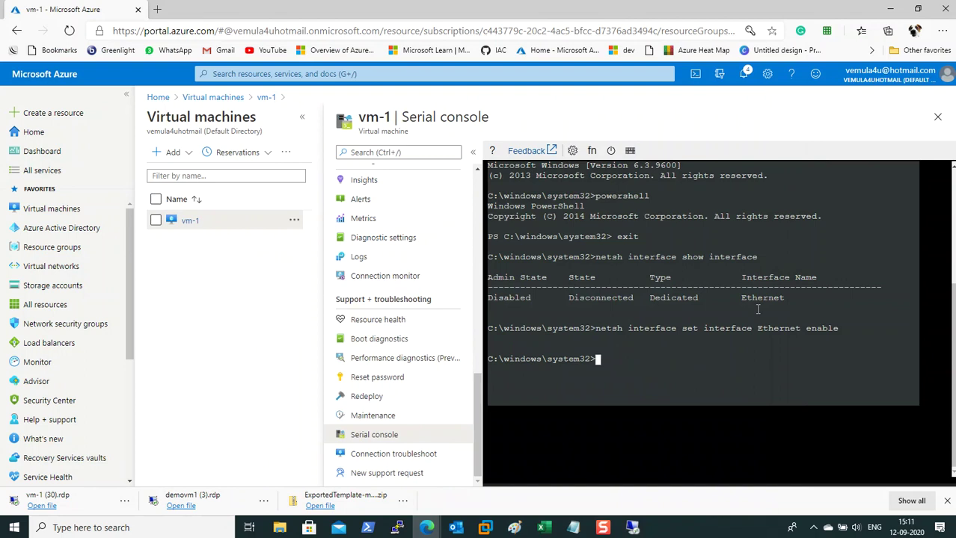
left_click(630, 152)
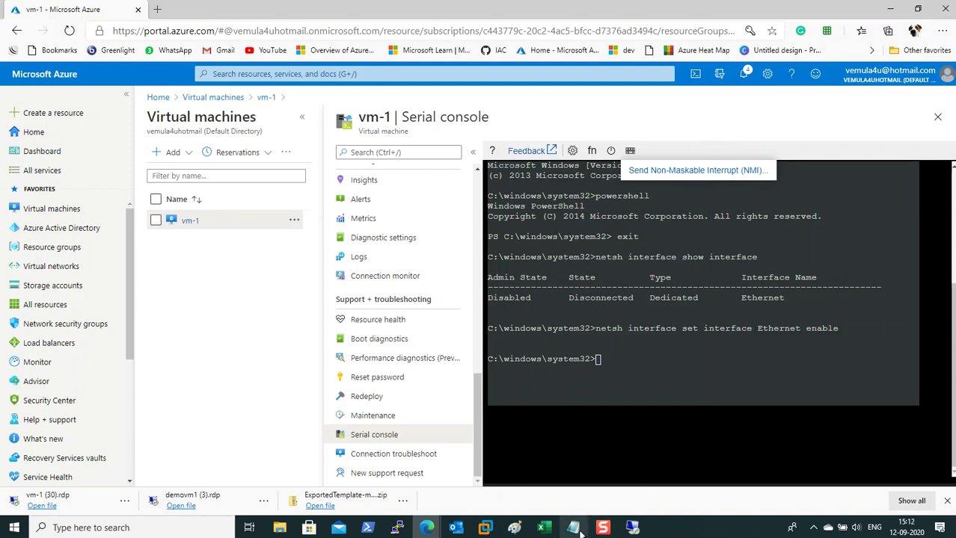
- Bring up the vm-1 Remote Desktop session and review the three bcdedit boot manager commands in Notepad
mouse_move(632, 528)
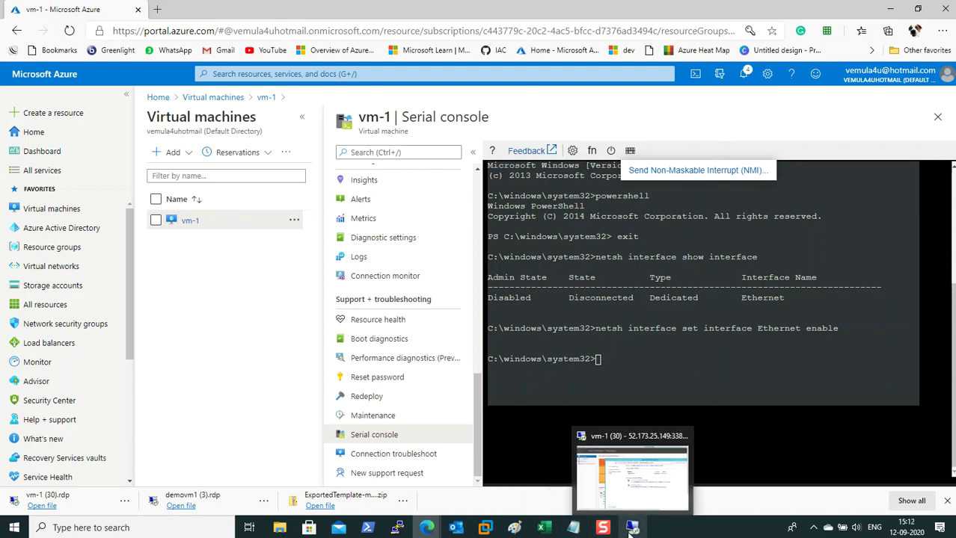
left_click(631, 528)
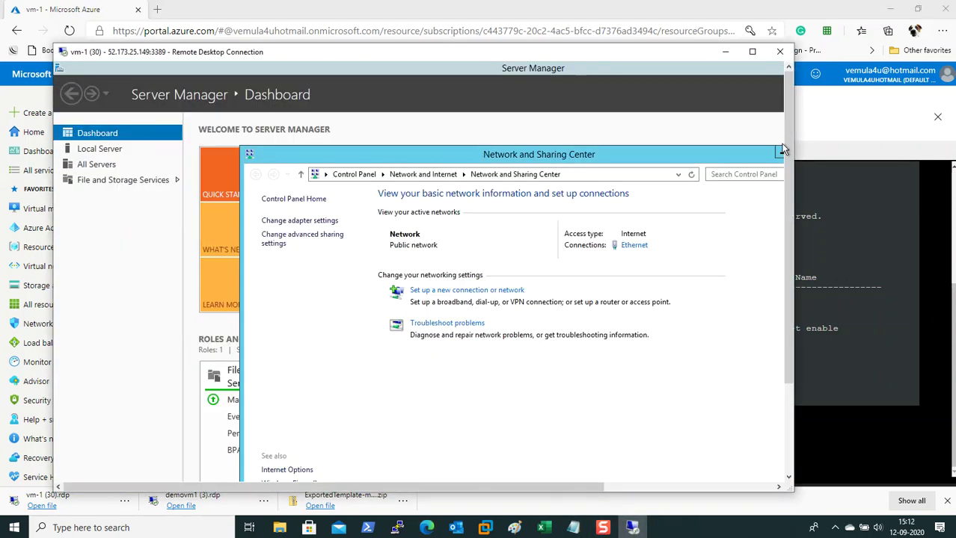
left_click(573, 527)
left_click_drag(389, 184, 337, 184)
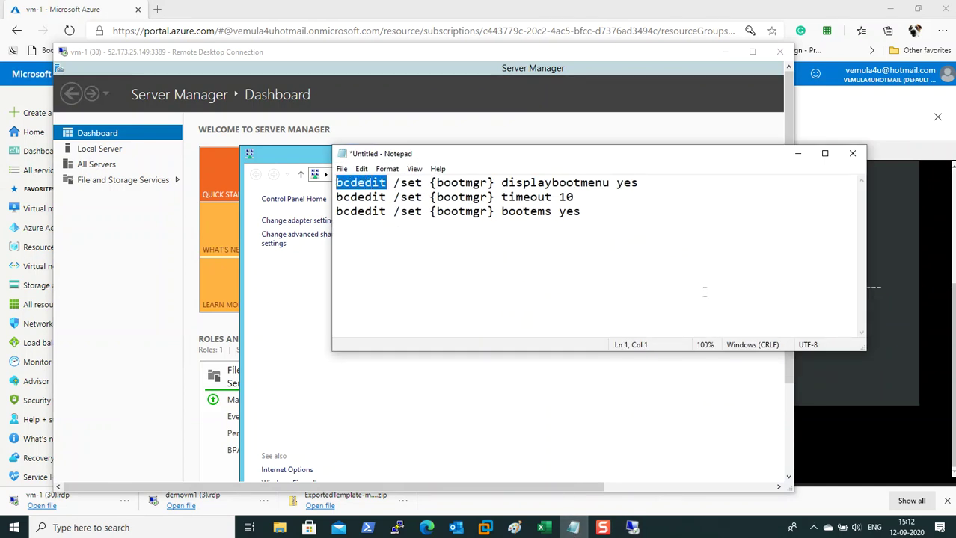
left_click(597, 193)
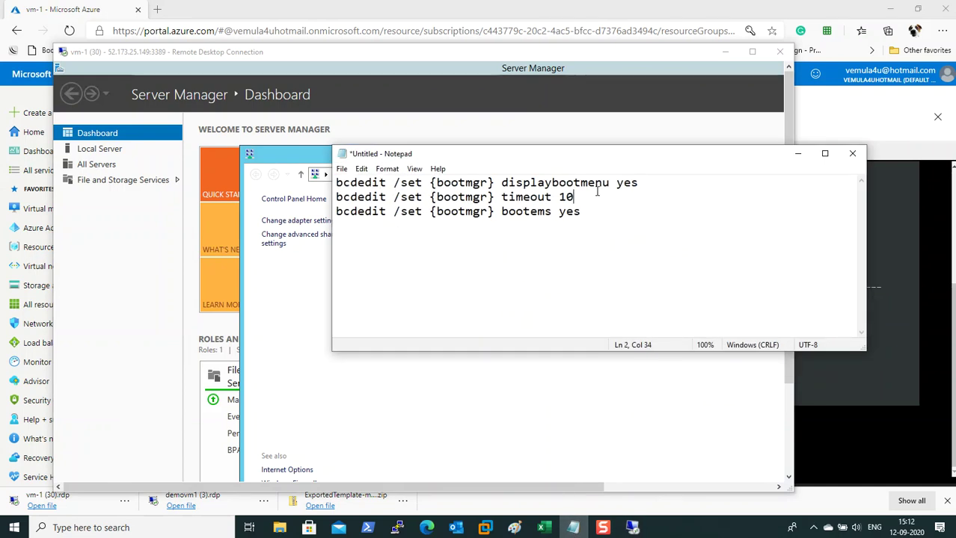
left_click_drag(657, 183, 374, 178)
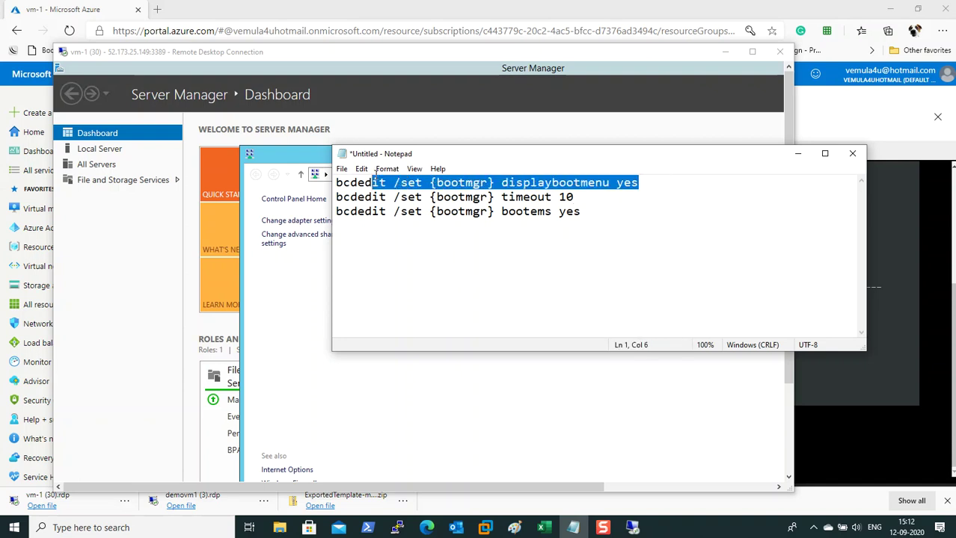
left_click(572, 230)
left_click_drag(593, 222, 300, 172)
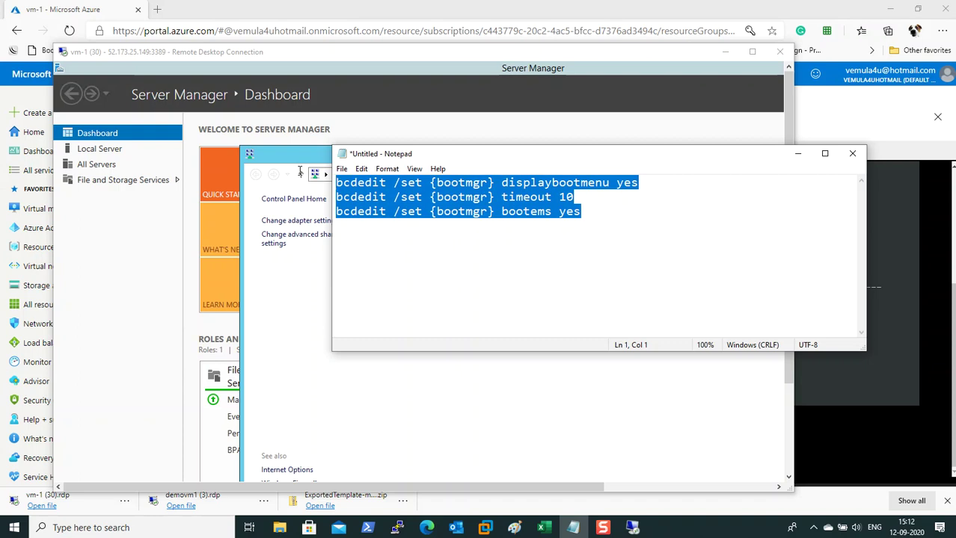
- Open an administrator Command Prompt in the vm-1 remote session and restore the session to a window
double_click(573, 59)
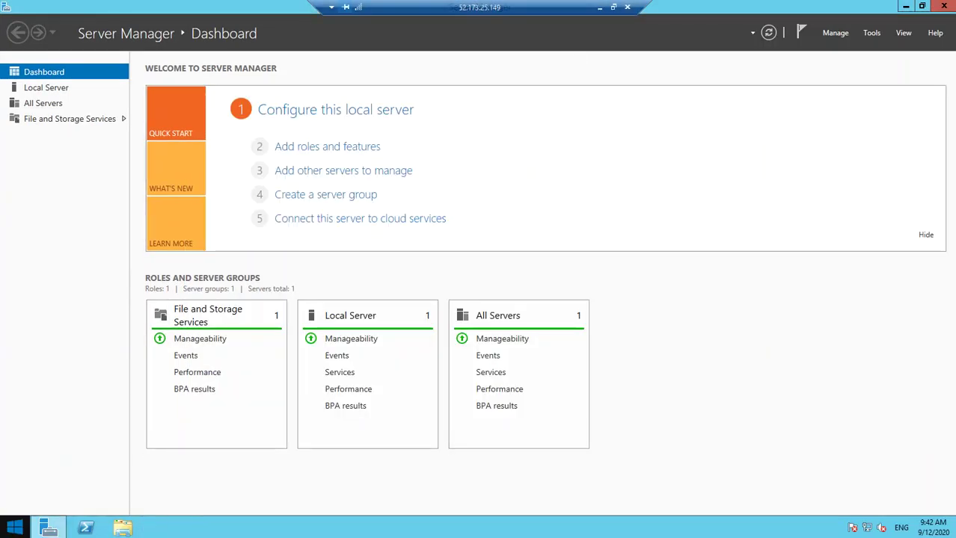
left_click(15, 528)
right_click(14, 528)
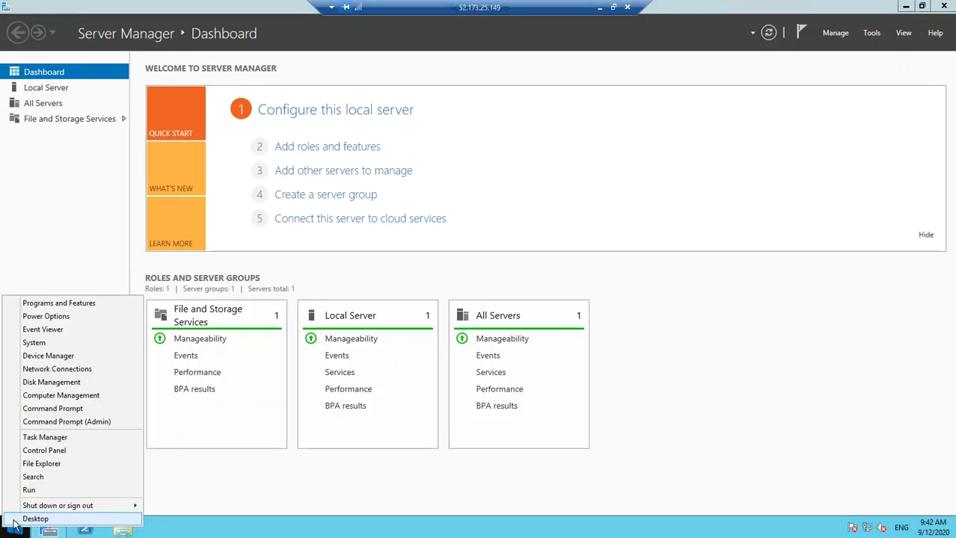
left_click(81, 423)
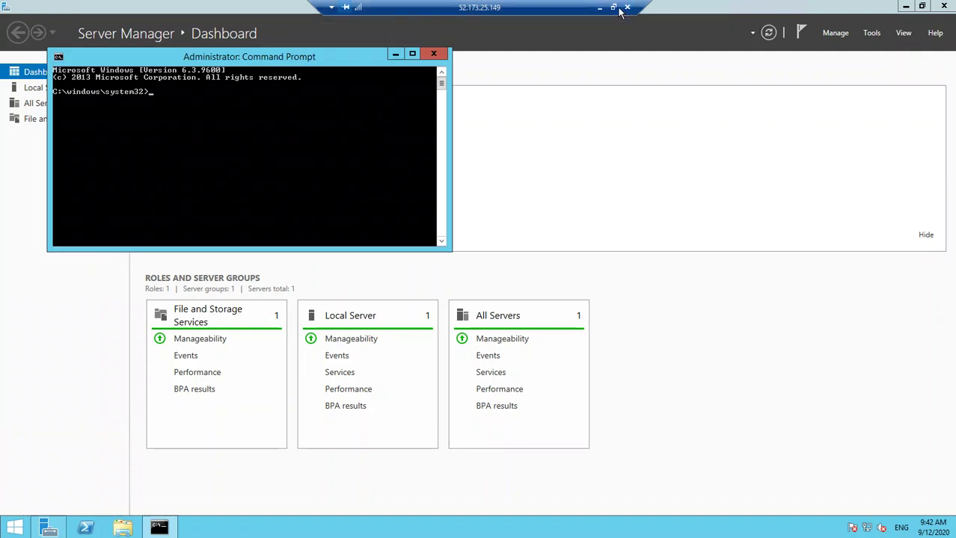
left_click(613, 7)
- Copy the displaybootmenu command from Notepad and run bcdedit /set {bootmgr} displaybootmenu yes in the remote Command Prompt
left_click(825, 229)
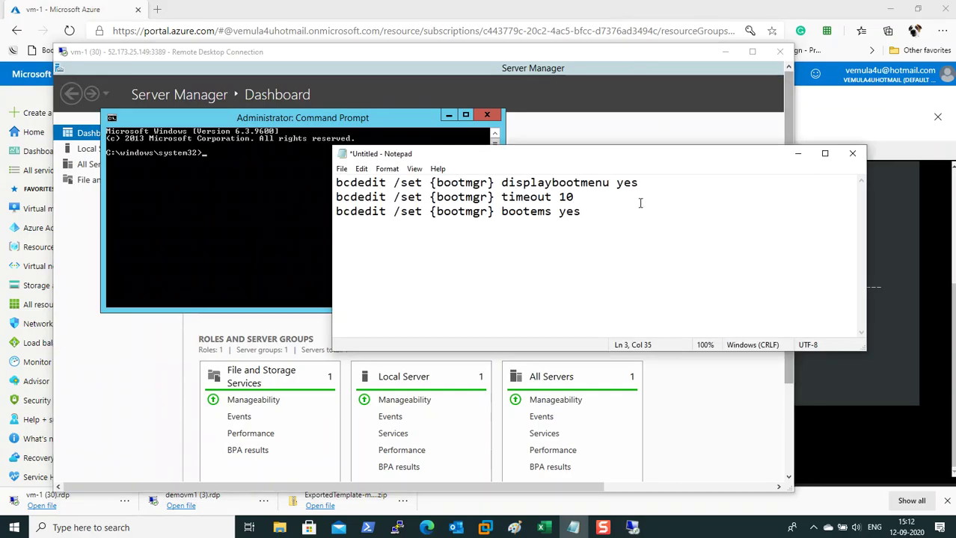
left_click_drag(659, 189, 323, 181)
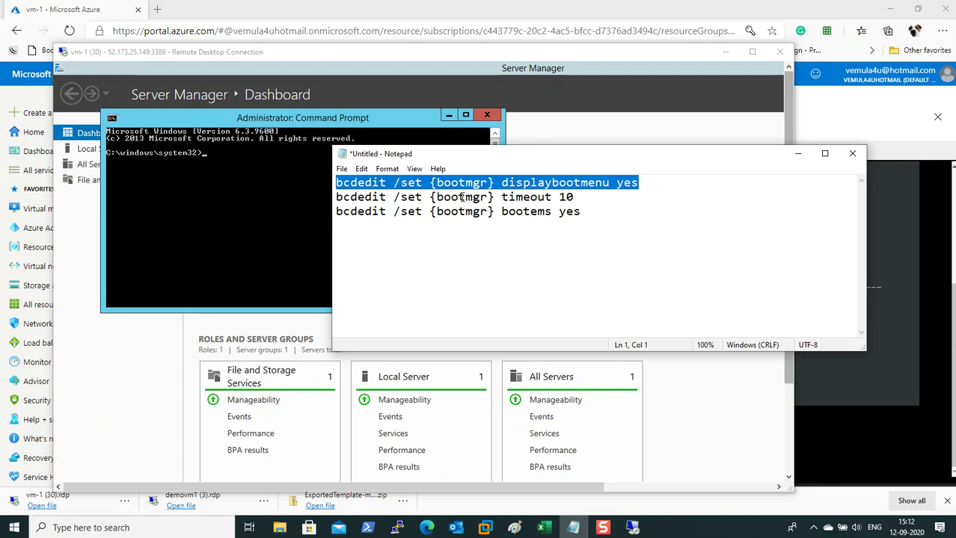
right_click(487, 193)
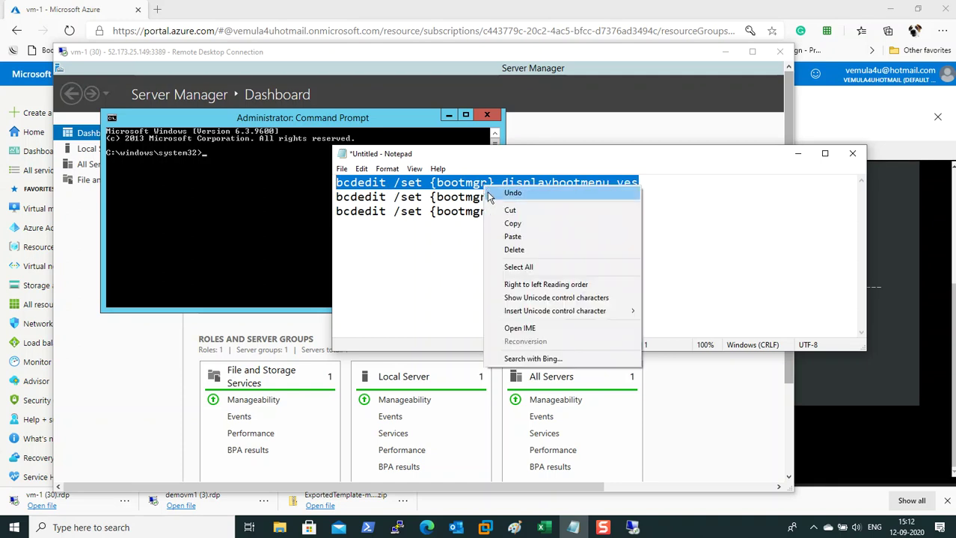
left_click(513, 224)
left_click(279, 182)
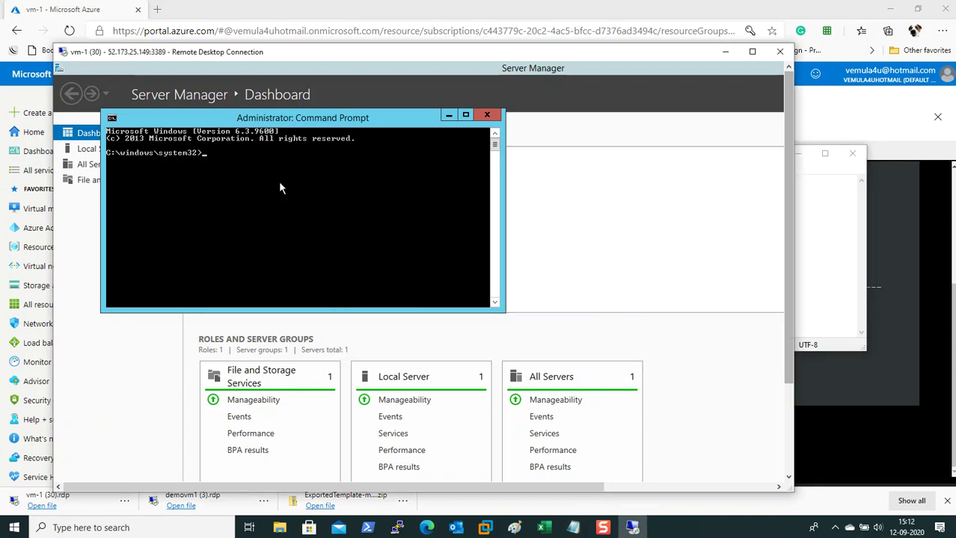
right_click(278, 184)
left_click(308, 216)
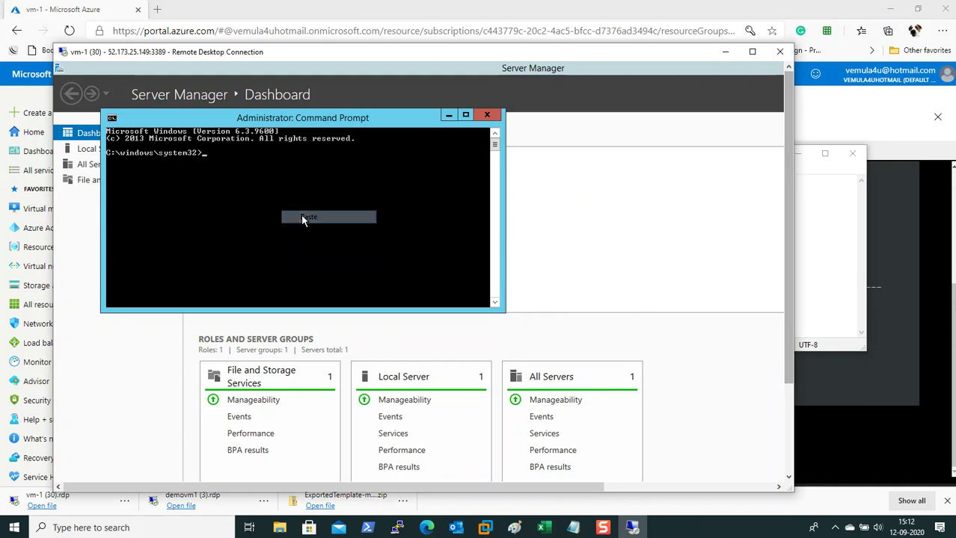
key("Return")
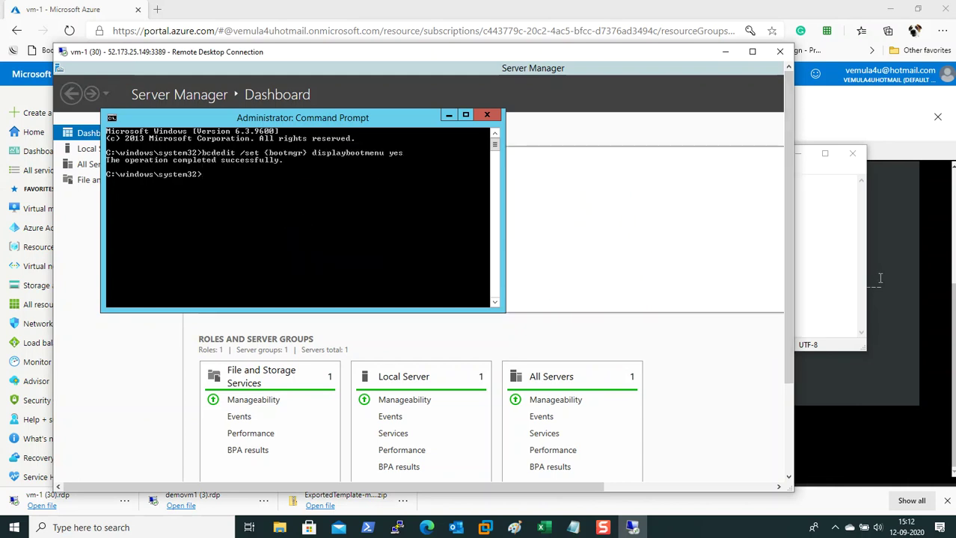
- Copy the timeout command from Notepad, change its value to 30, and run bcdedit /set {bootmgr} timeout 30
left_click(813, 272)
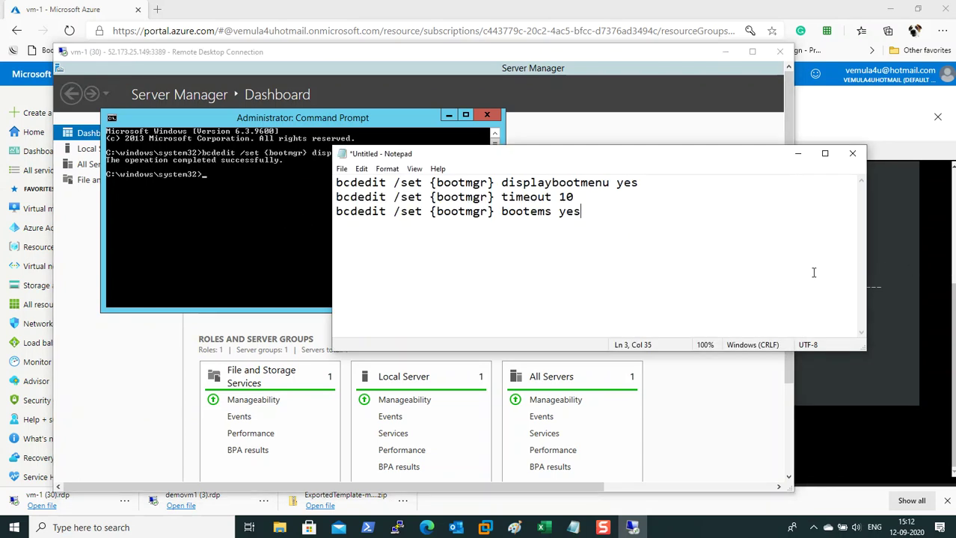
left_click_drag(582, 198, 327, 198)
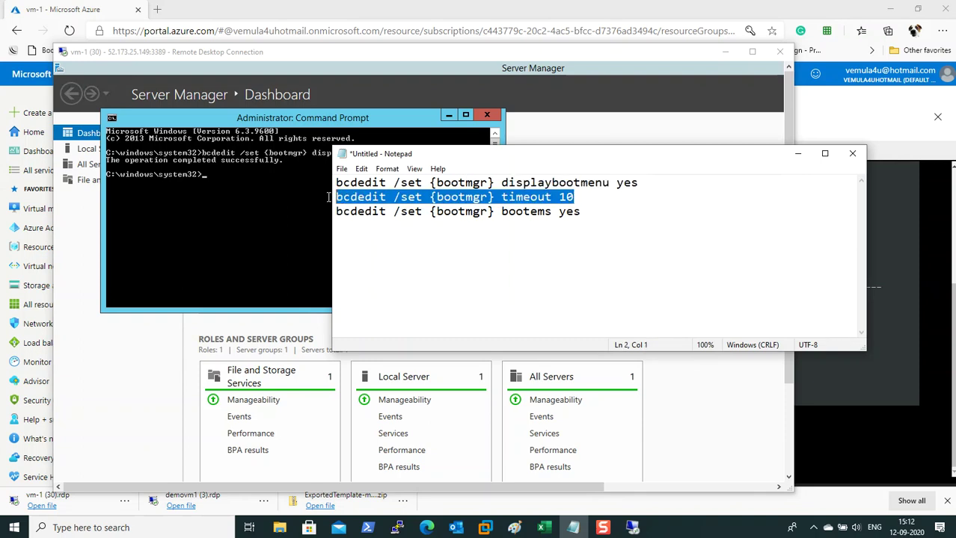
right_click(369, 199)
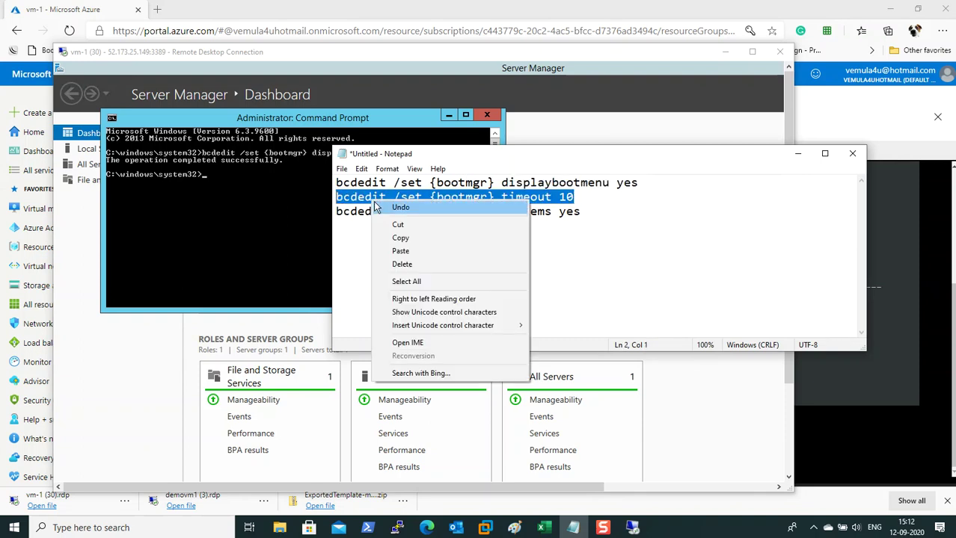
left_click(401, 238)
left_click(298, 217)
right_click(300, 213)
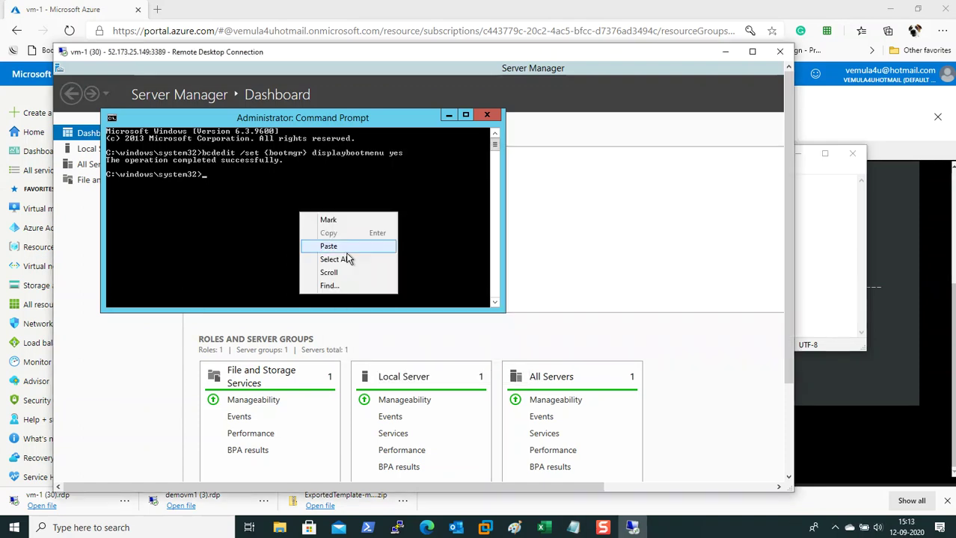
left_click(328, 246)
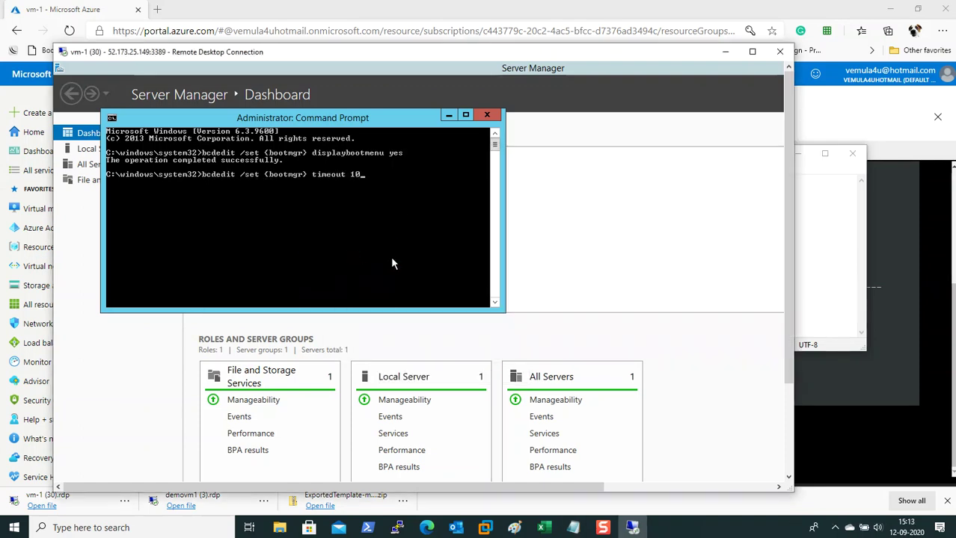
key("BackSpace")
key("BackSpace")
type("30")
key("Return")
- Copy the bootems command from Notepad and run bcdedit /set {bootmgr} bootems yes in the remote Command Prompt
key("alt+Tab")
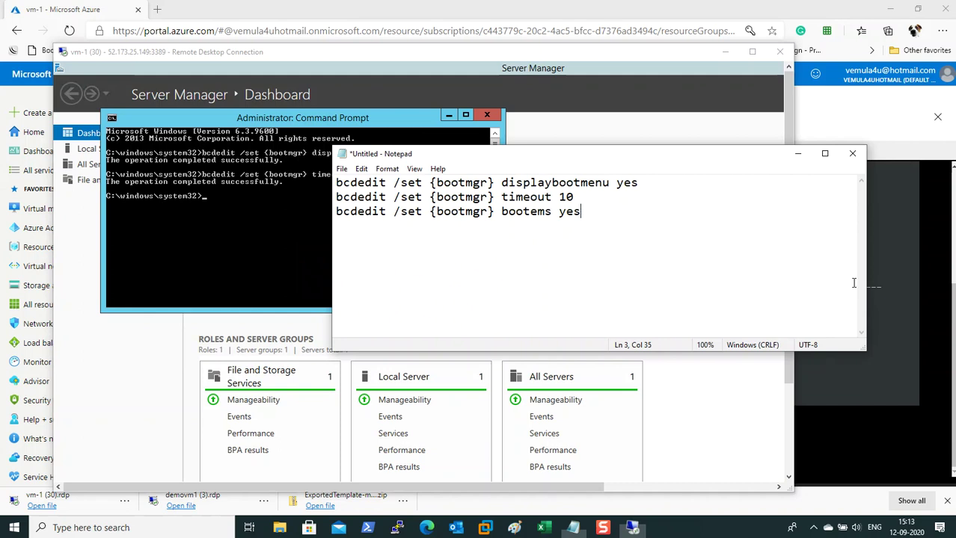
left_click_drag(600, 213, 329, 215)
right_click(431, 221)
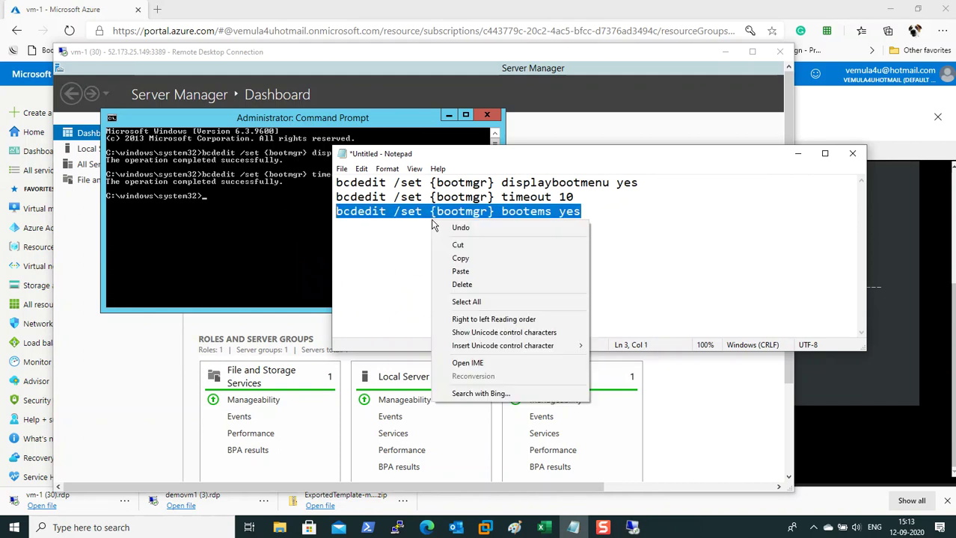
left_click(445, 258)
right_click(263, 239)
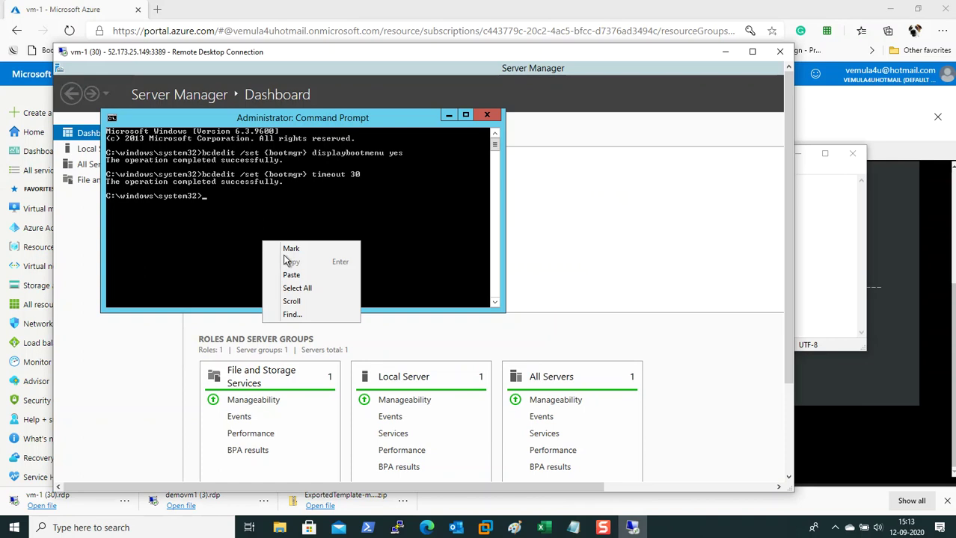
left_click(291, 275)
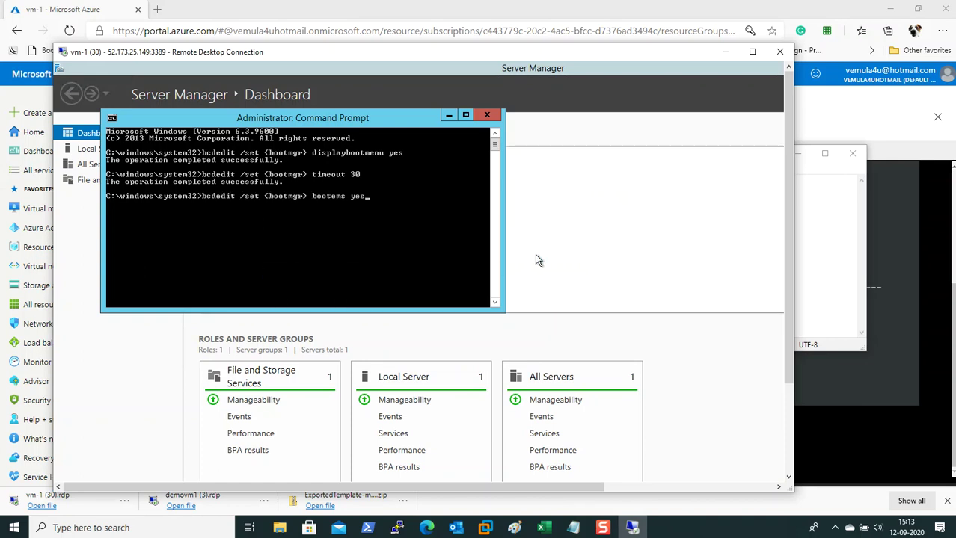
key("Return")
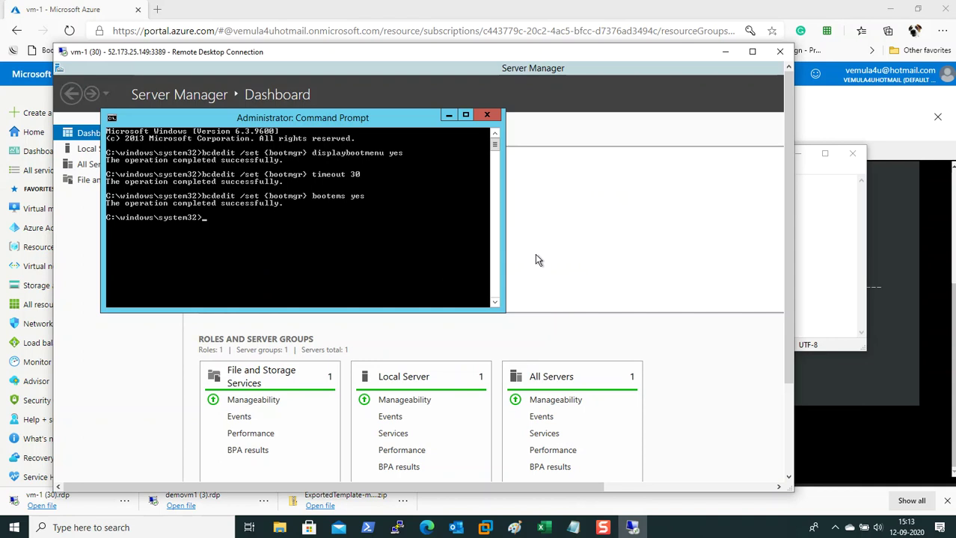
- Run bcdedit to list the boot configuration and examine the Windows Boot Manager settings
type("bcdedit")
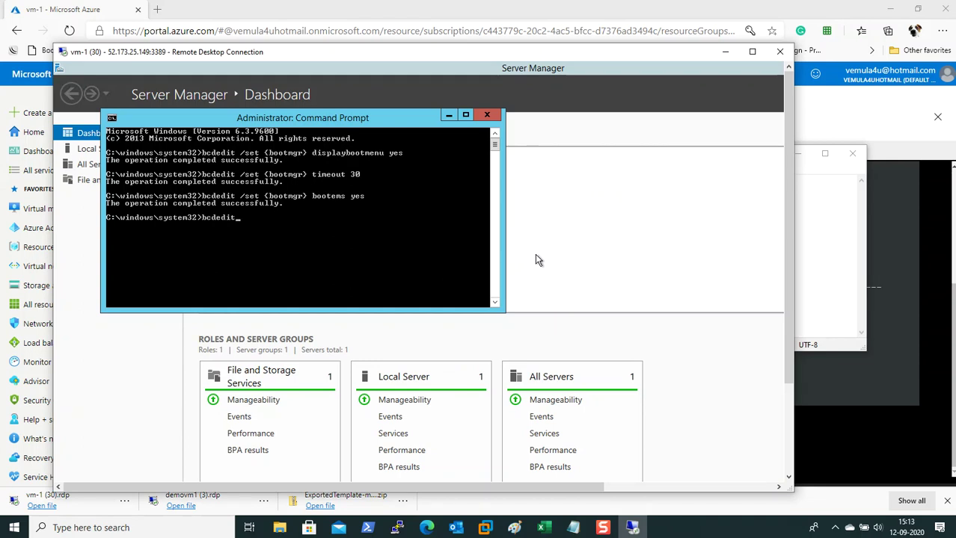
key("Return")
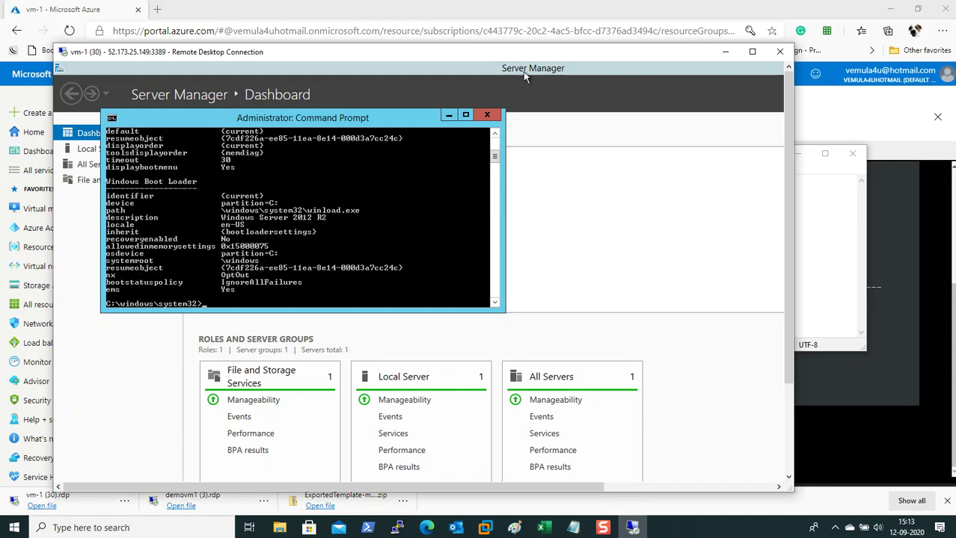
scroll(479, 154, "up", 1)
scroll(479, 157, "up", 4)
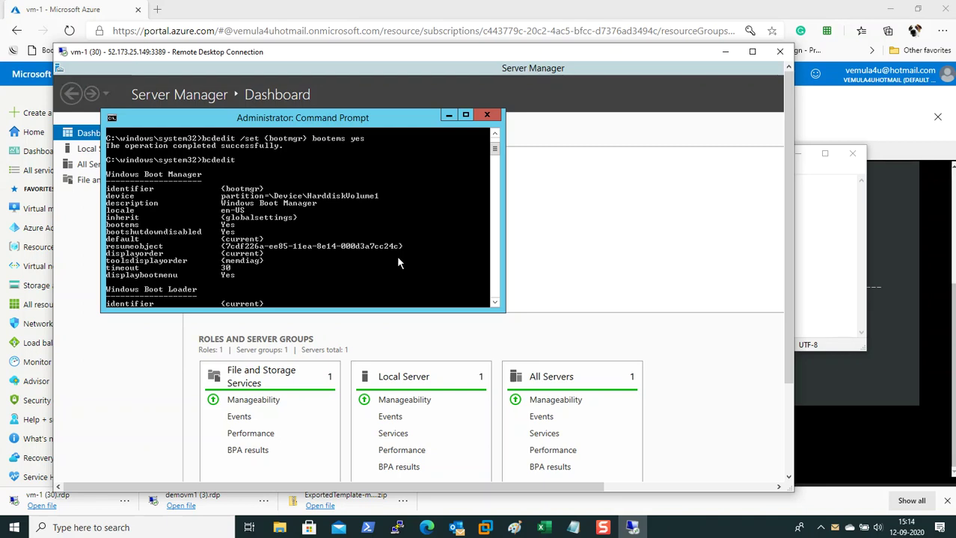
left_click_drag(636, 53, 611, 18)
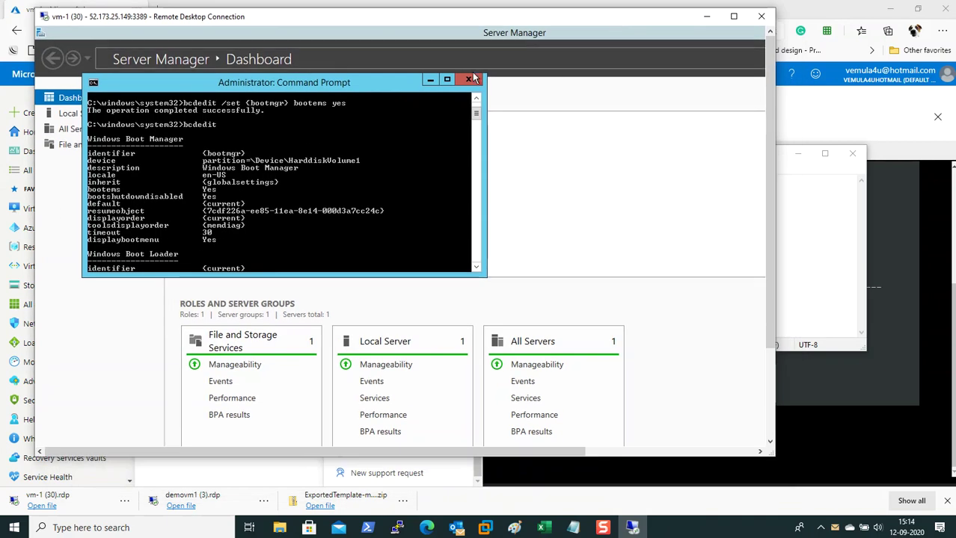
- Close Server Manager on the remote server and restart the server with the reason Other (Unplanned)
left_click(496, 31)
right_click(496, 31)
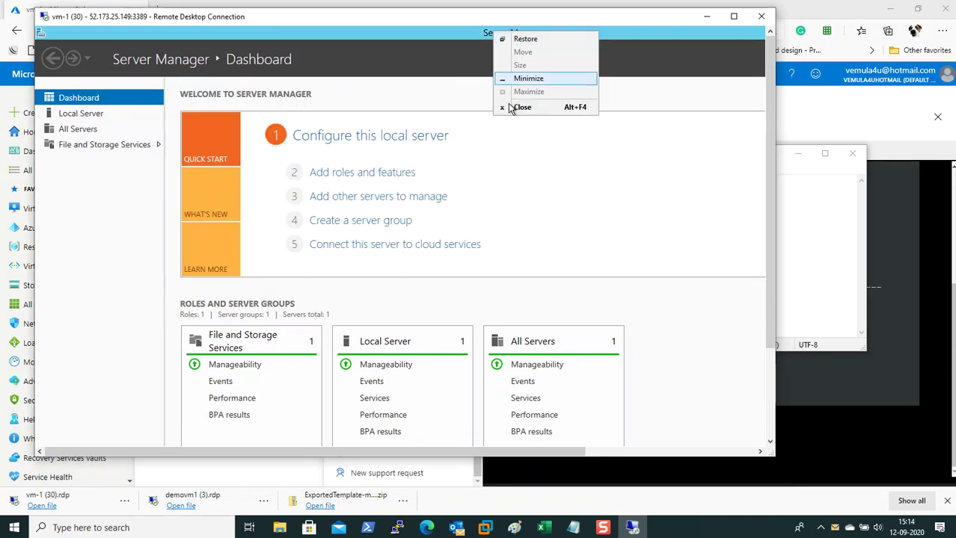
left_click(512, 107)
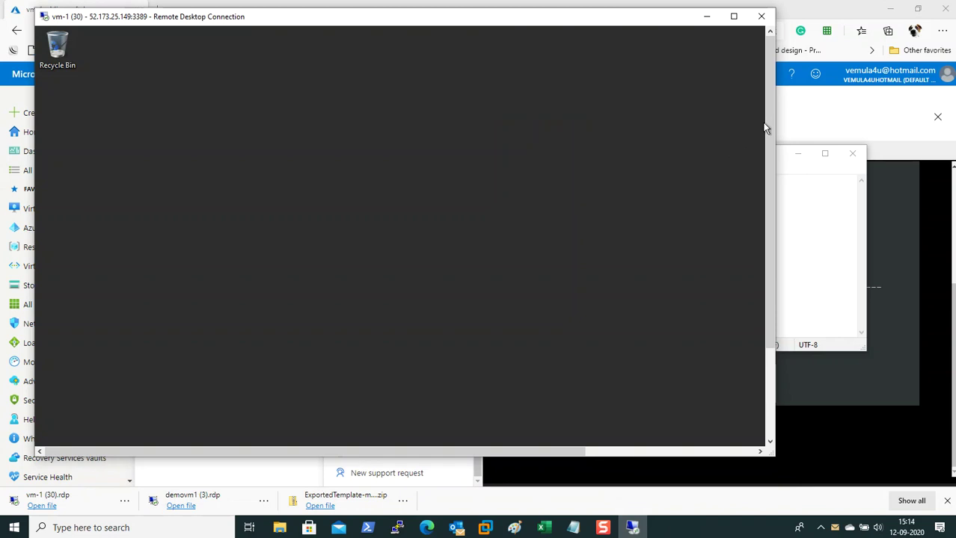
left_click_drag(770, 246, 765, 390)
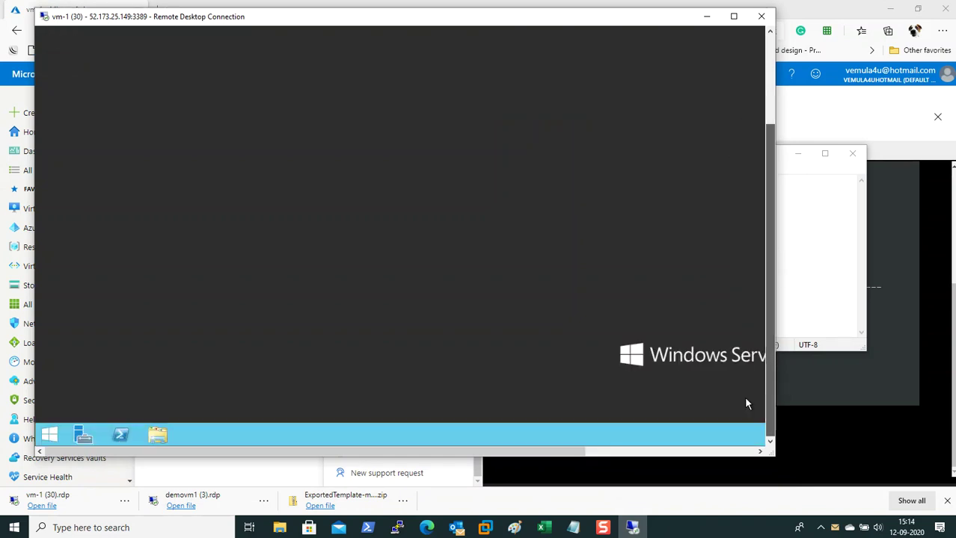
right_click(49, 435)
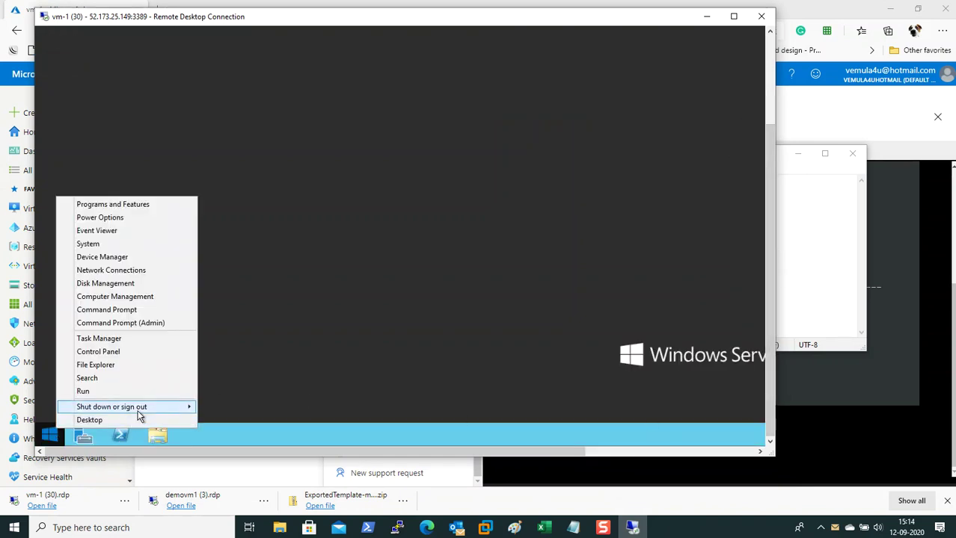
mouse_move(138, 411)
left_click(238, 408)
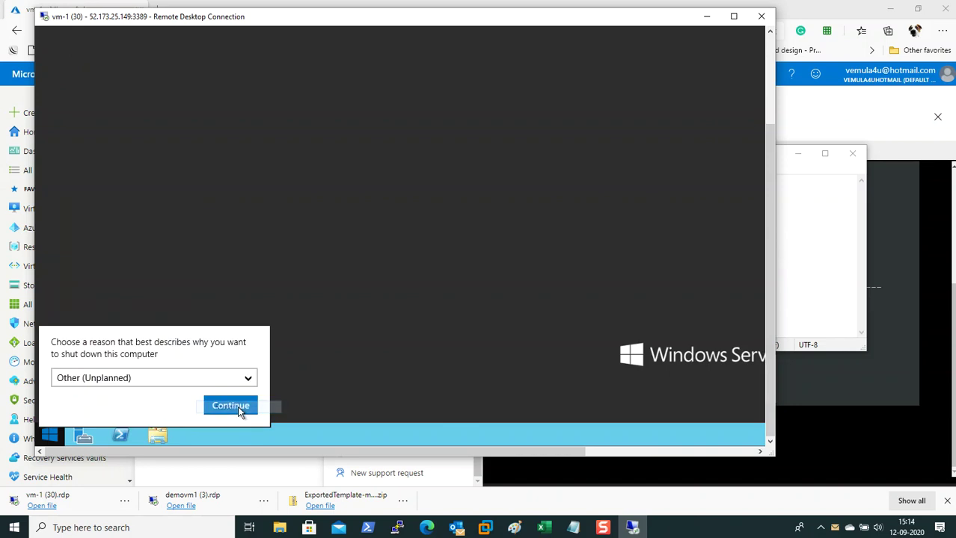
left_click(230, 406)
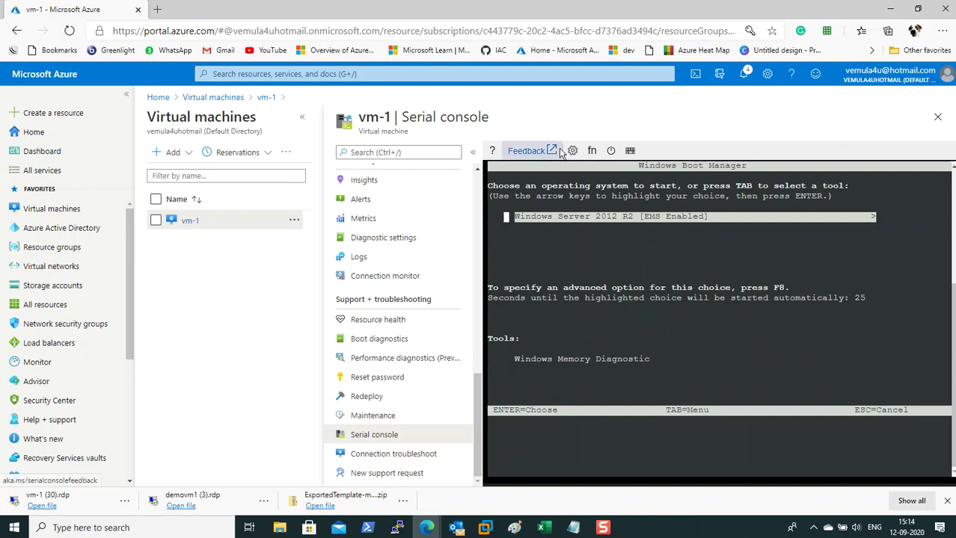
- Open the advanced boot options for Windows Server 2012 R2 in the serial console and start with Last Known Good Configuration (advanced)
left_click(591, 152)
left_click(618, 199)
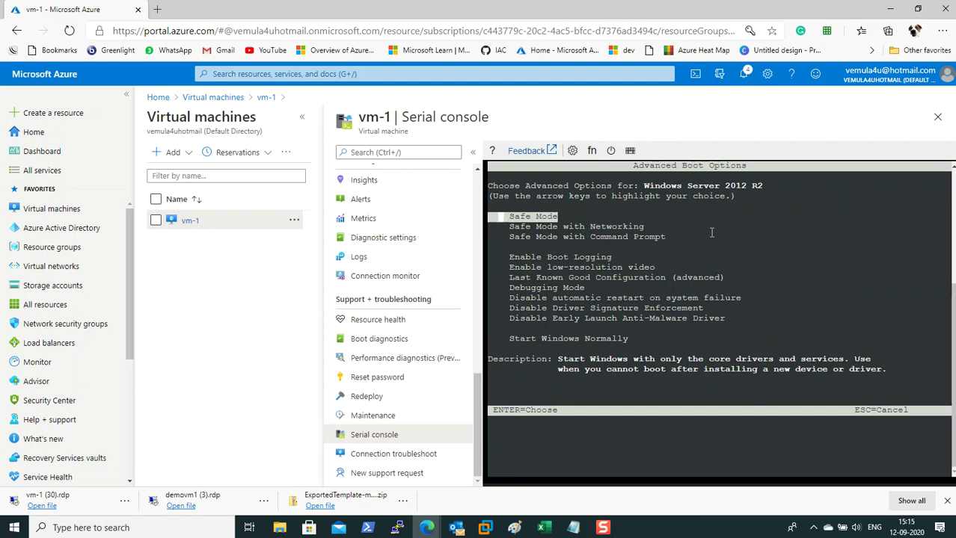
key("Down")
key("Down")
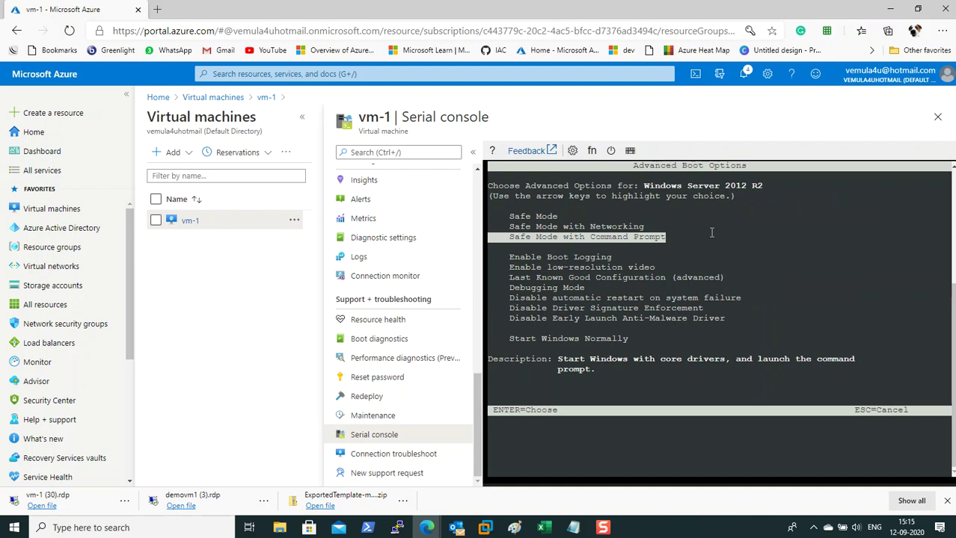
key("Down")
key("Down")
key("Down")
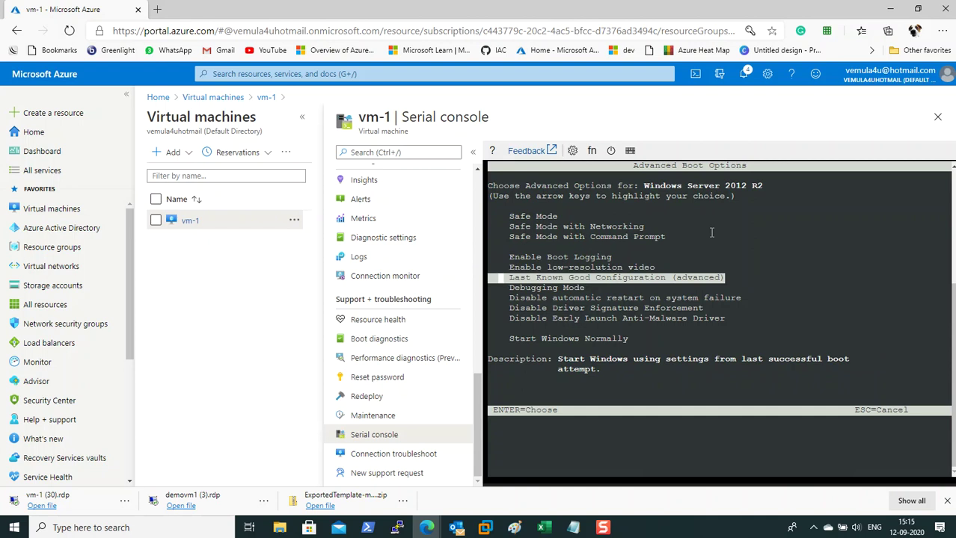
key("Return")
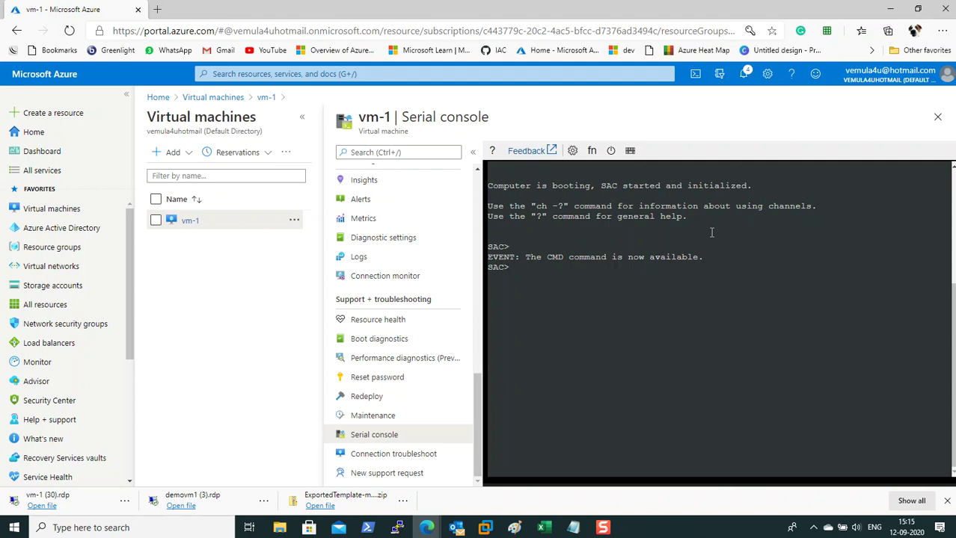
- Switch to Notepad and highlight the three bcdedit boot manager commands to review them
left_click(574, 527)
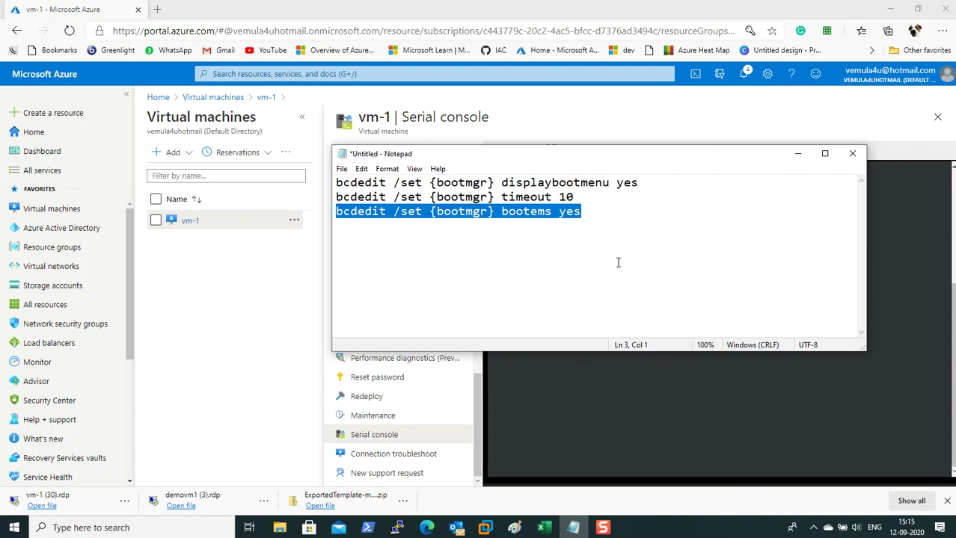
left_click(622, 234)
left_click_drag(622, 219, 328, 187)
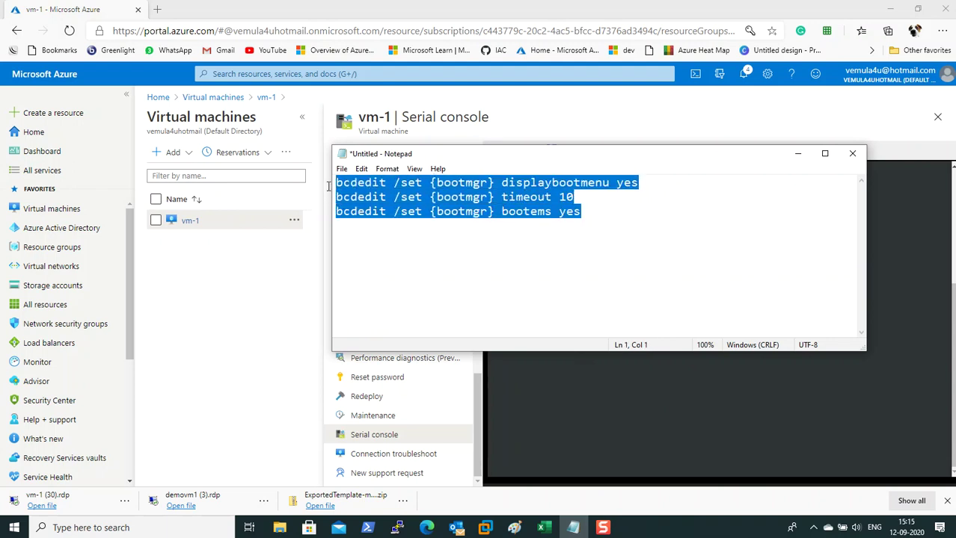
left_click(566, 212)
left_click_drag(602, 210, 329, 185)
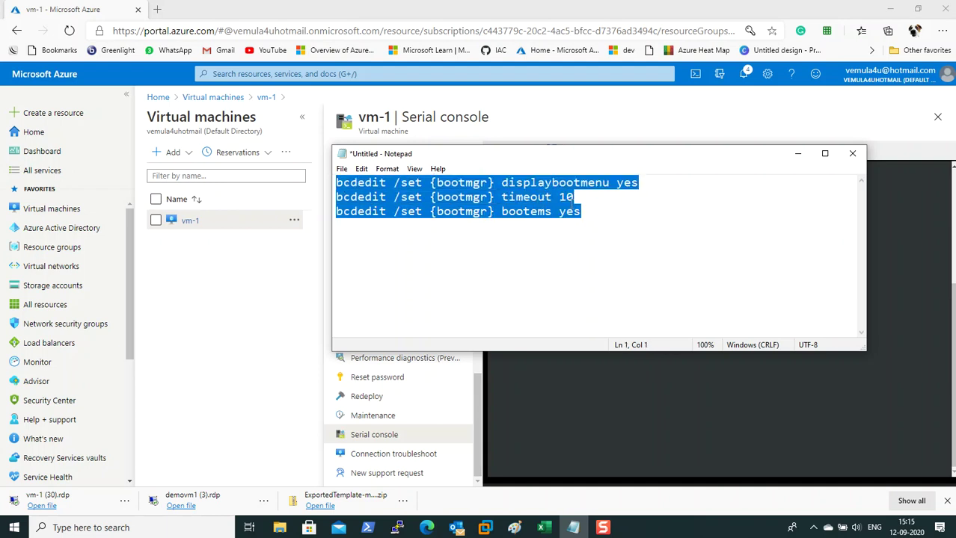